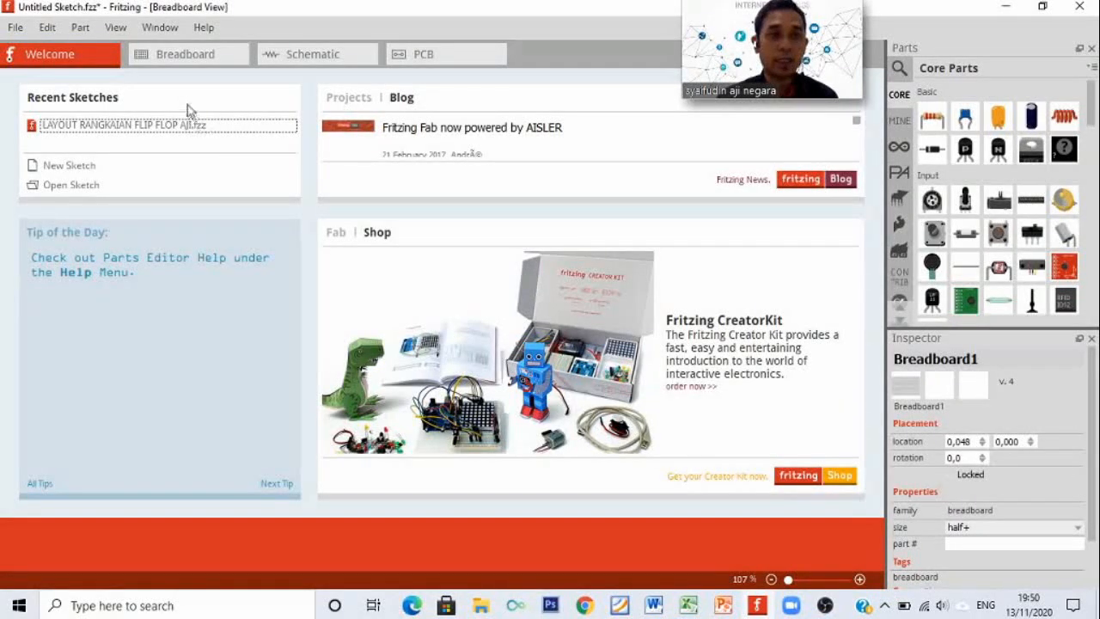
Step: Open the breadboard view and try the full+ and half breadboard sizes, ending with the size at half+
click(213, 64)
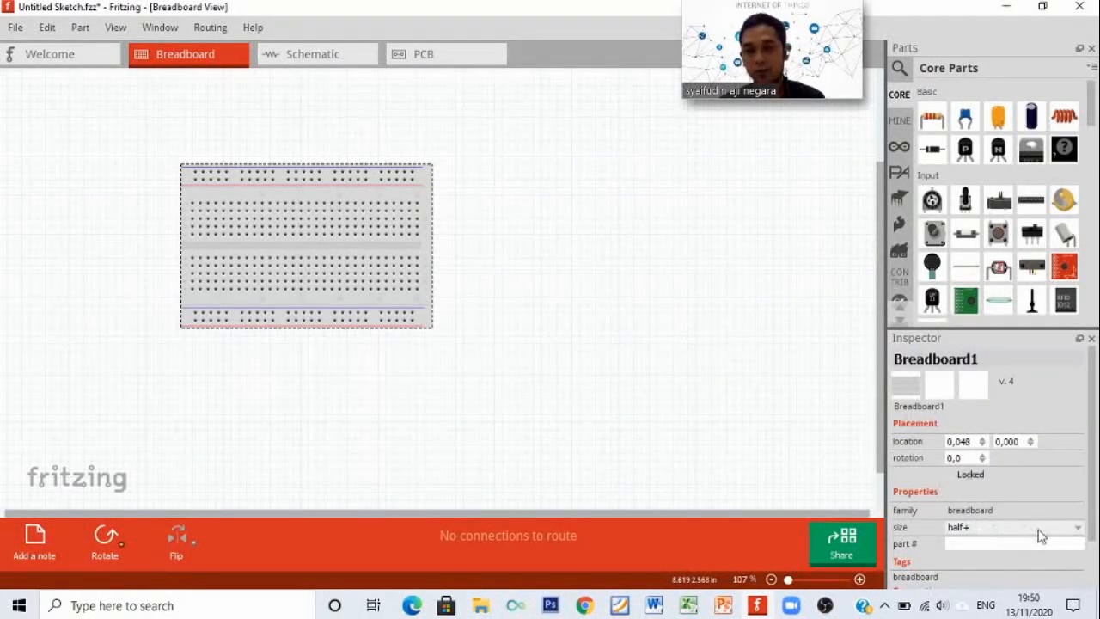
click(1076, 529)
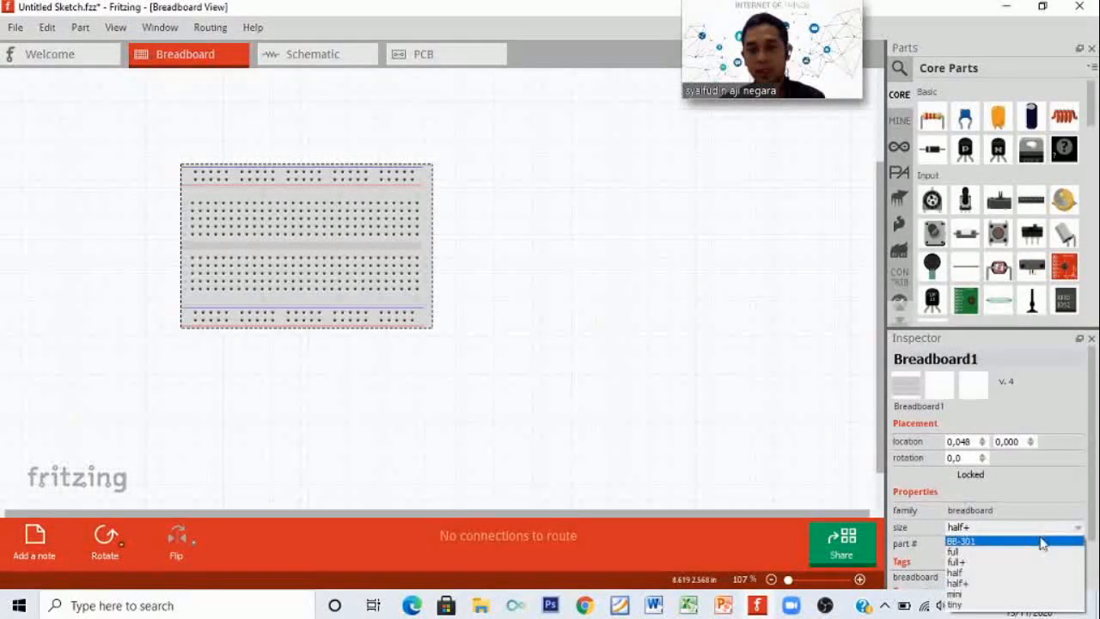
click(1015, 561)
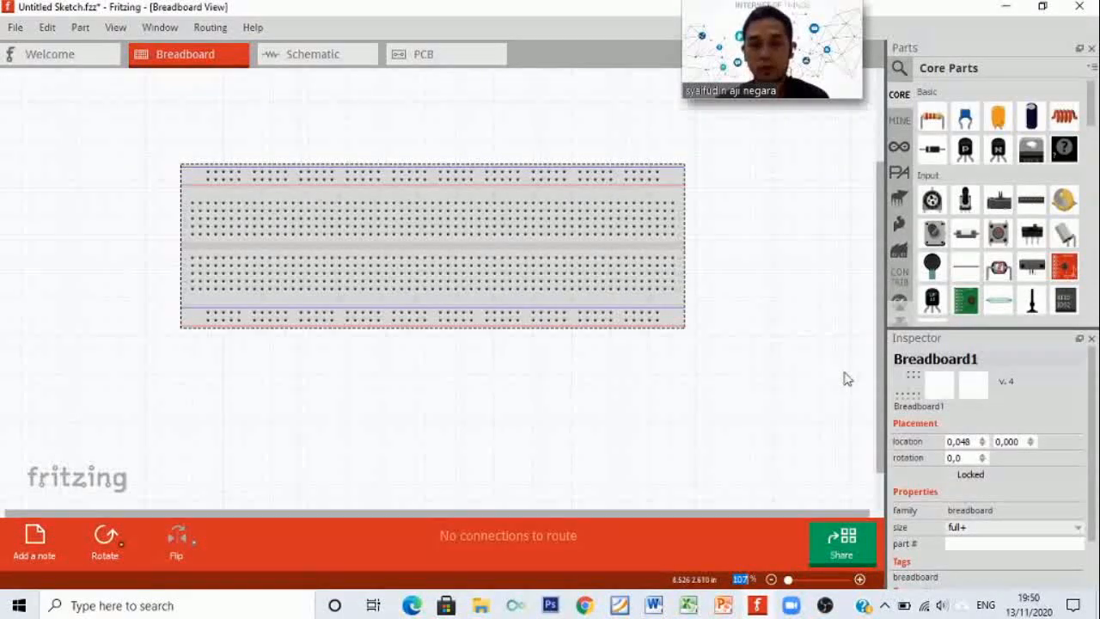
click(1068, 529)
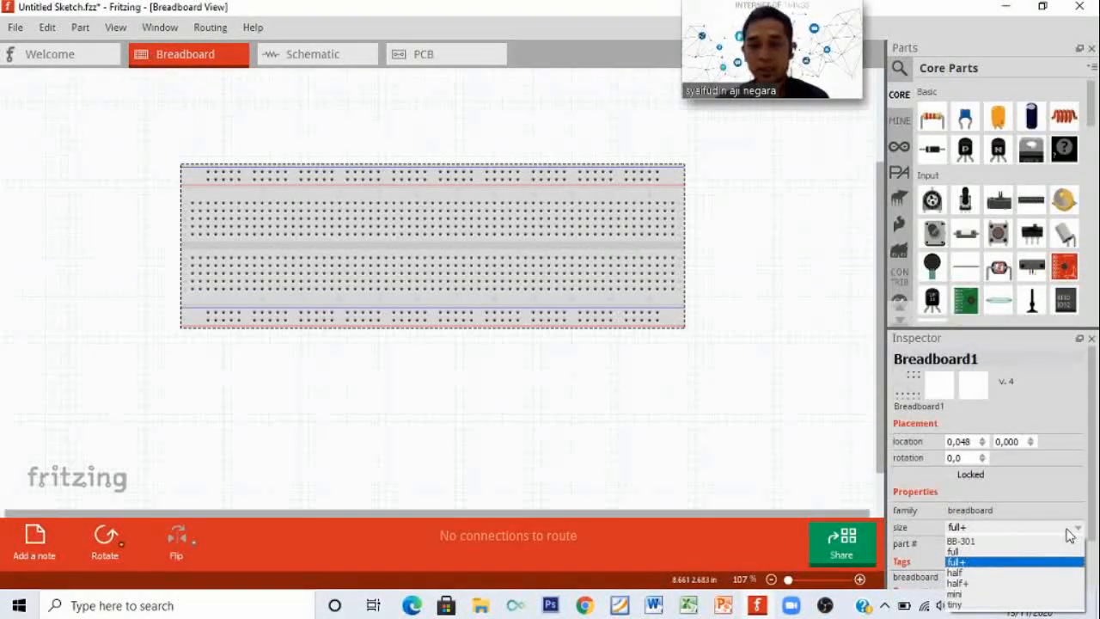
click(964, 572)
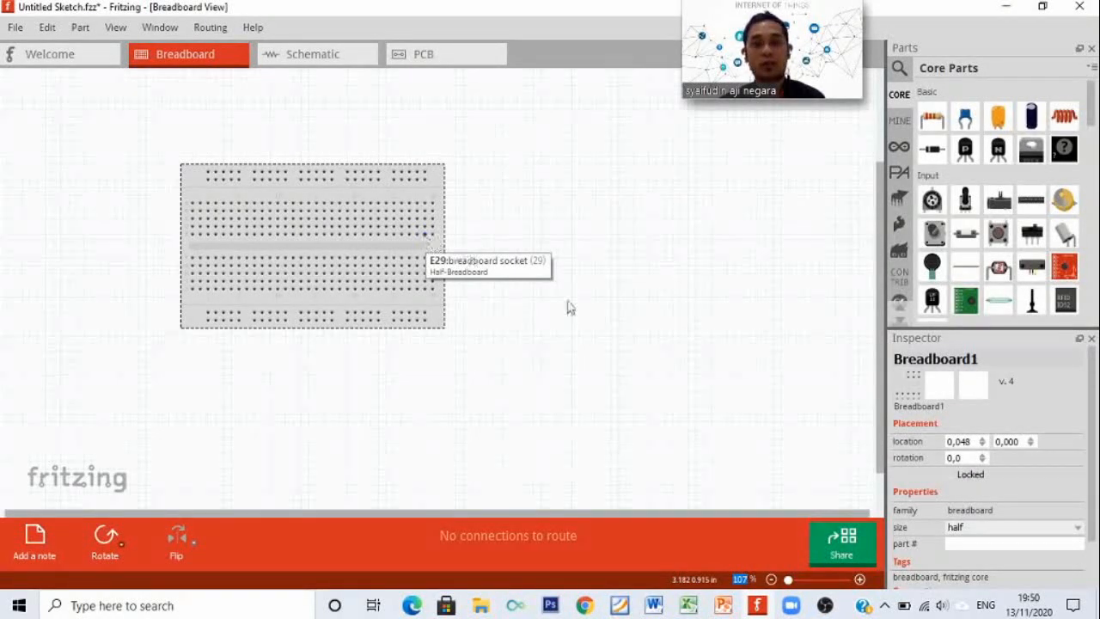
click(1078, 533)
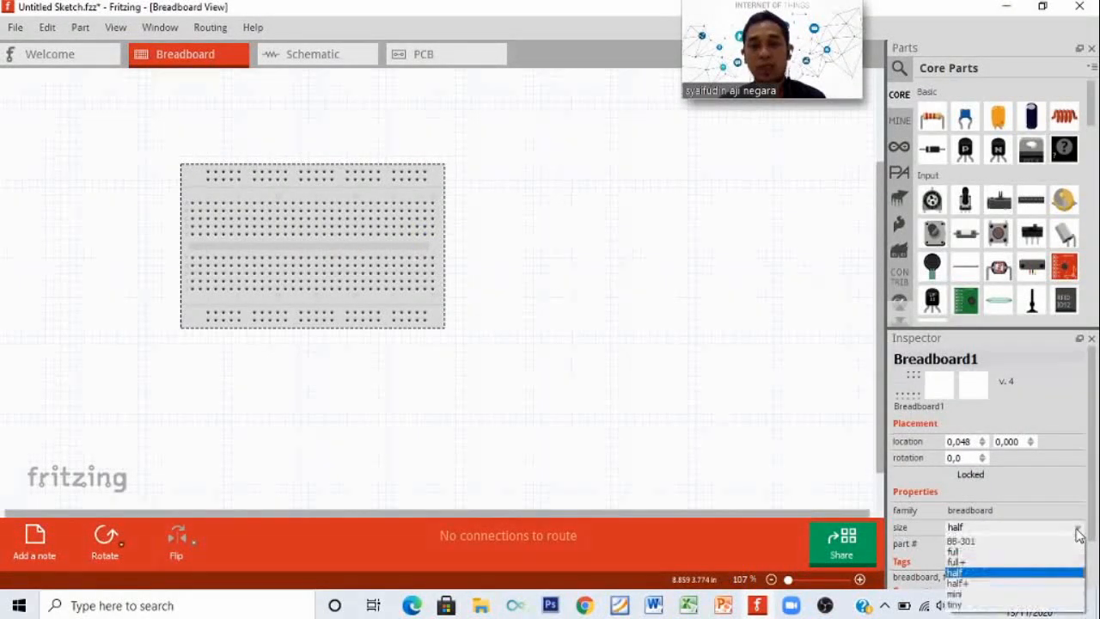
click(997, 581)
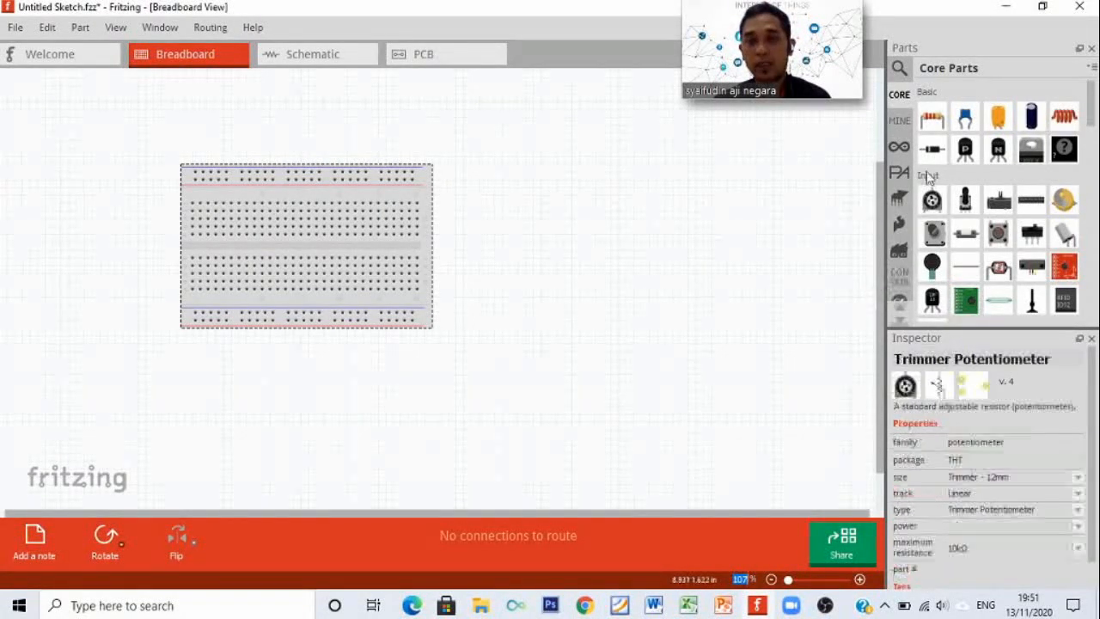
Step: Add an Arduino Uno (Rev3) from the Arduino boards to the sketch, to the right of the breadboard
click(900, 148)
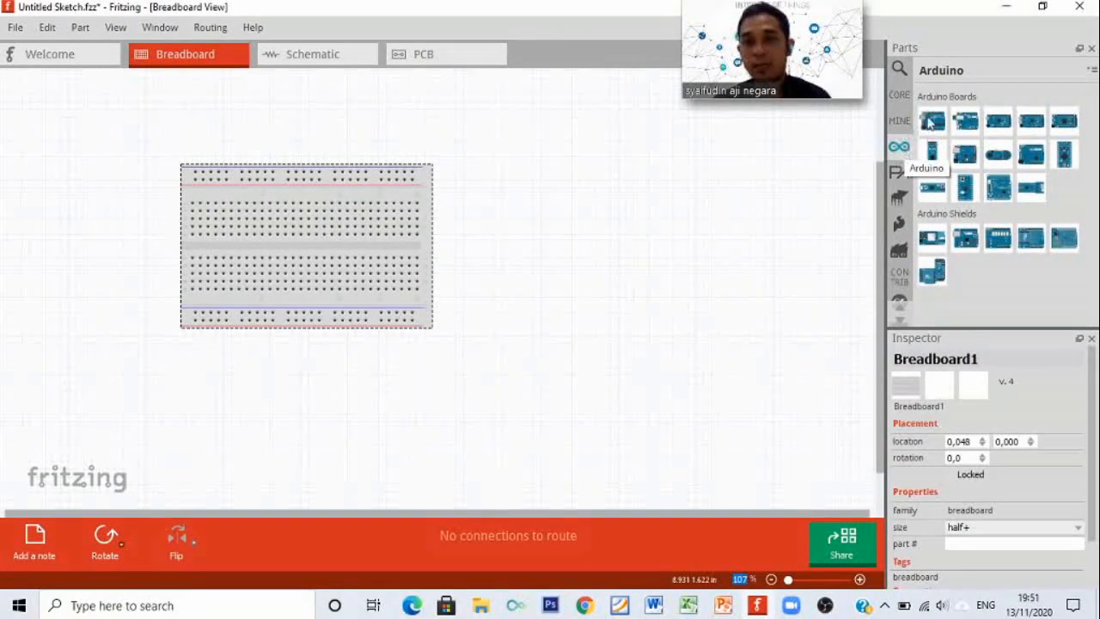
mouse_move(928, 117)
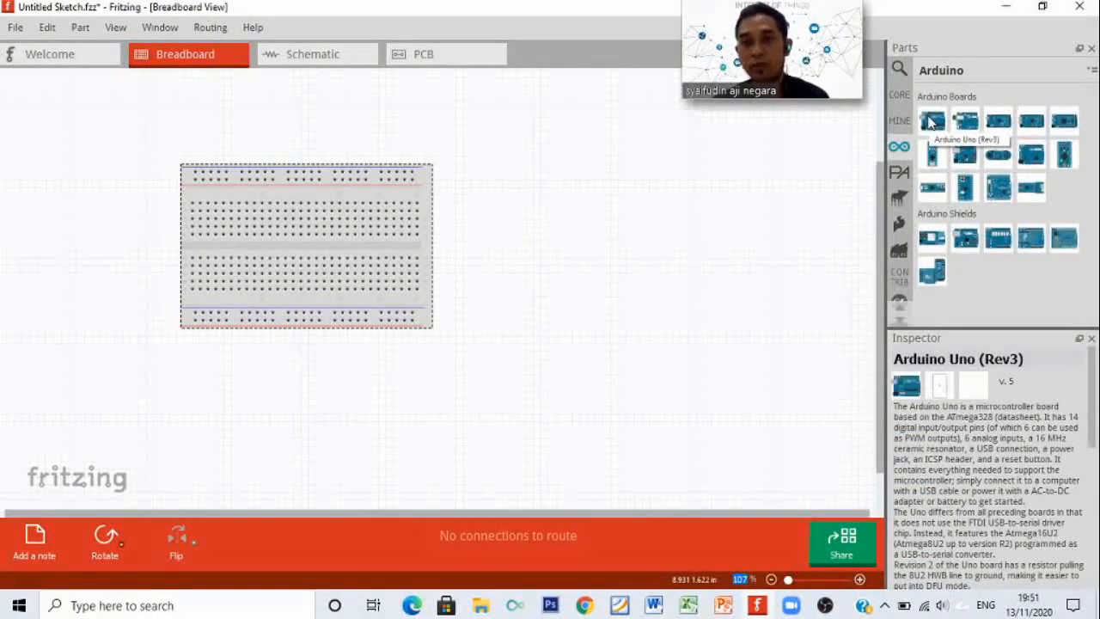
drag(929, 120, 572, 179)
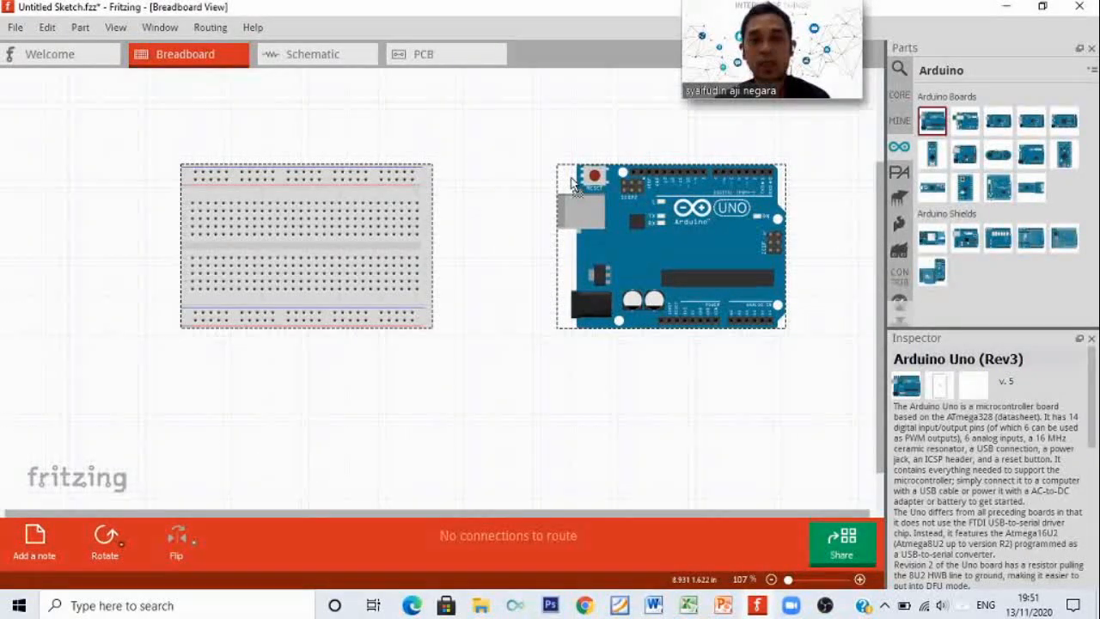
drag(572, 179, 571, 177)
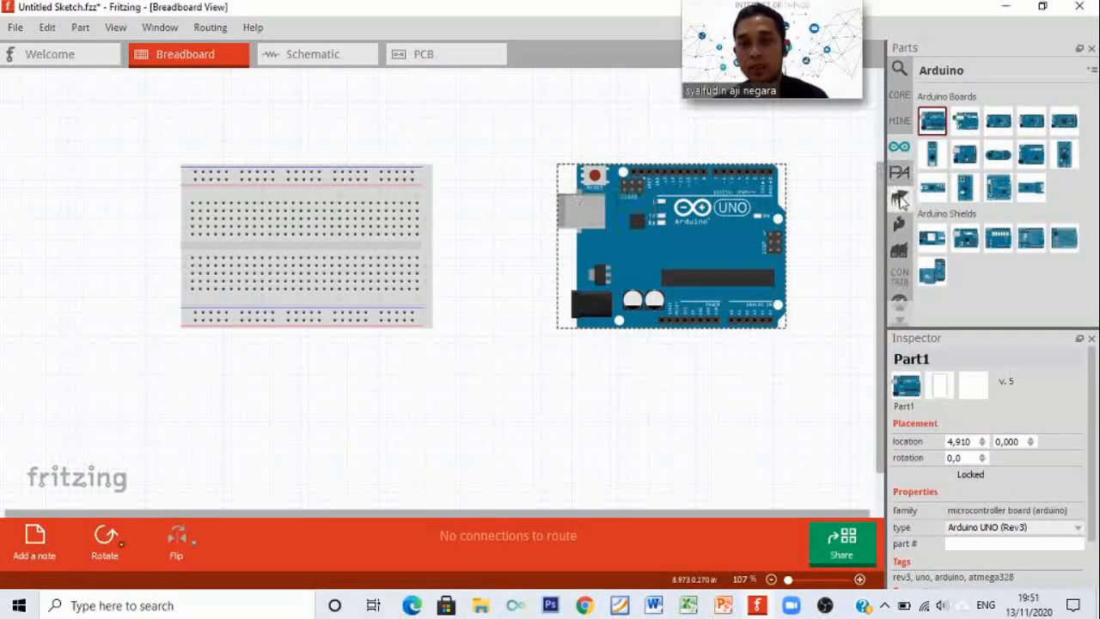
Step: Add a pushbutton from the core input parts to the empty area below the breadboard
click(899, 121)
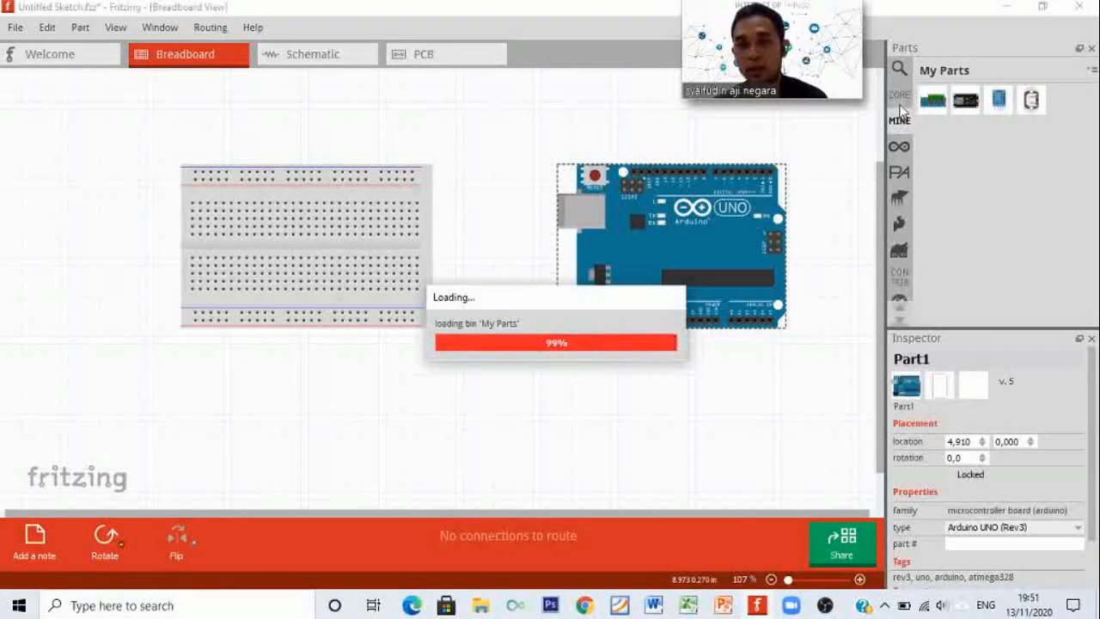
click(900, 96)
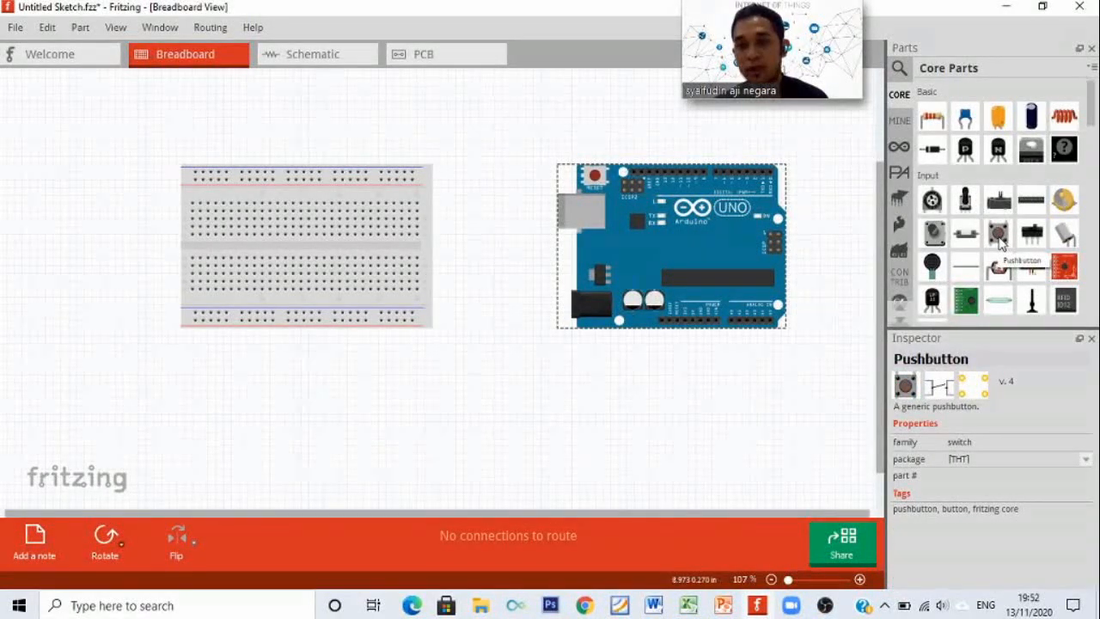
drag(1000, 245, 291, 414)
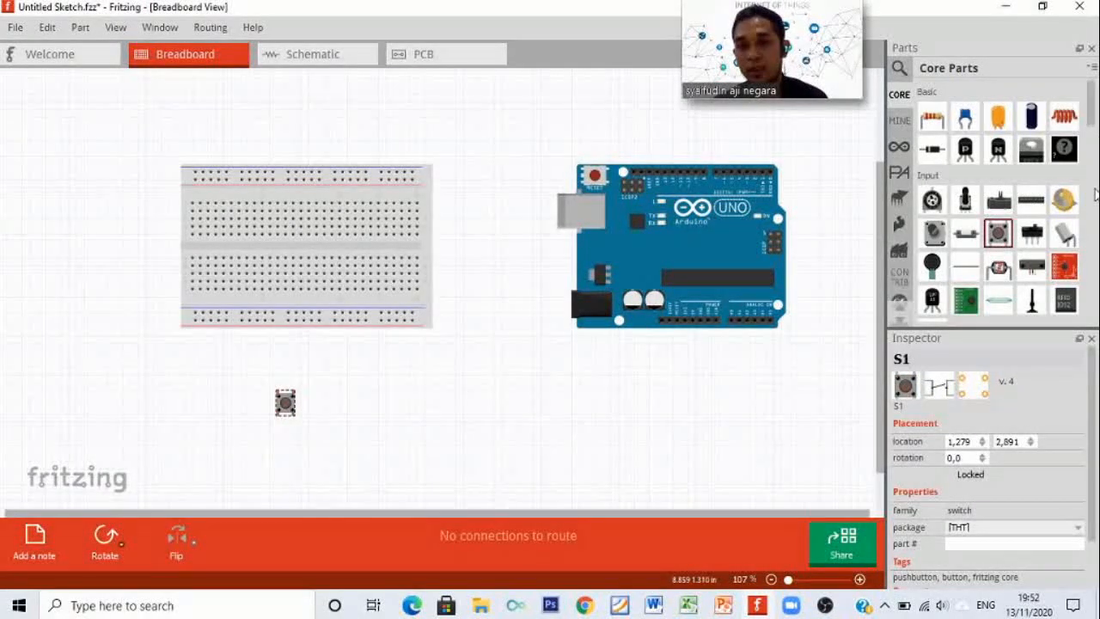
Step: Add a red LED and a 220 Ω resistor from the core parts beside the pushbutton below the breadboard
drag(1094, 110, 1094, 147)
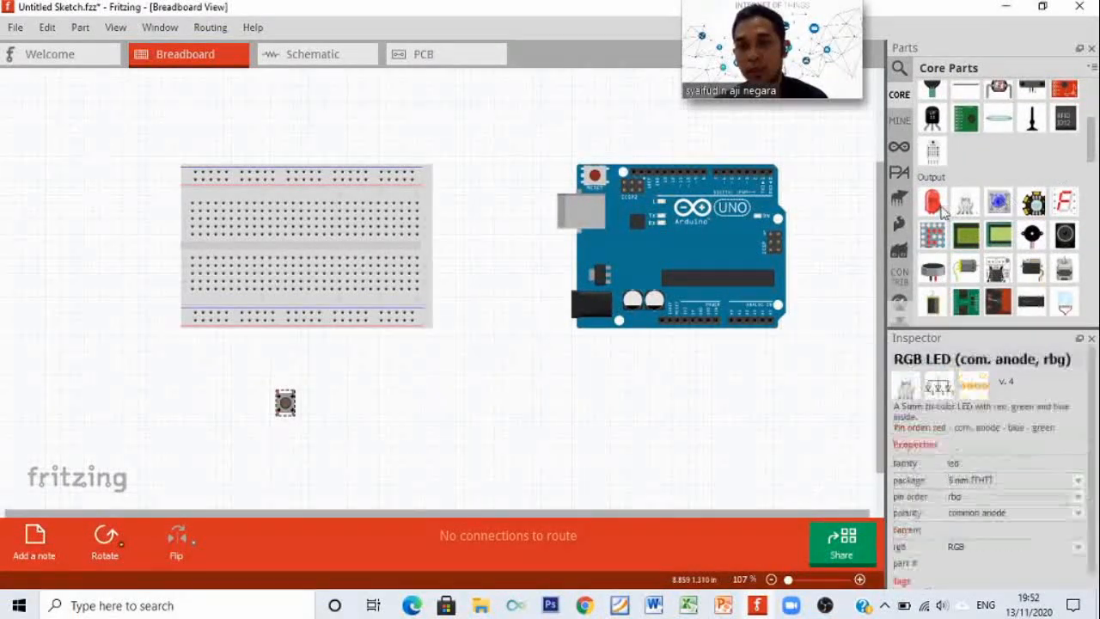
drag(938, 206, 370, 393)
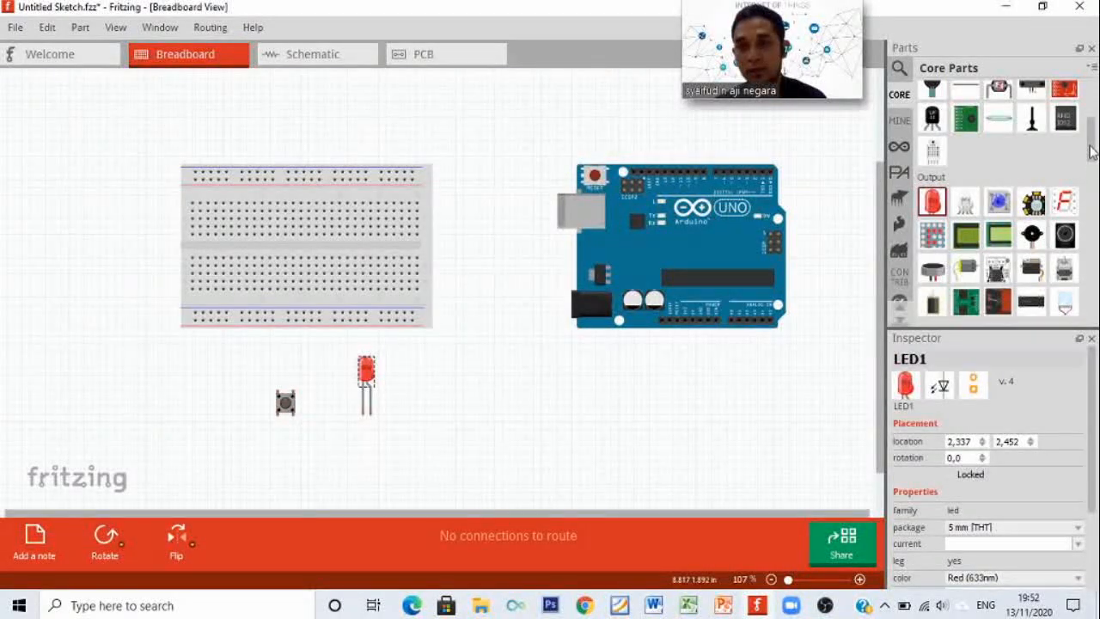
drag(1090, 151, 1097, 94)
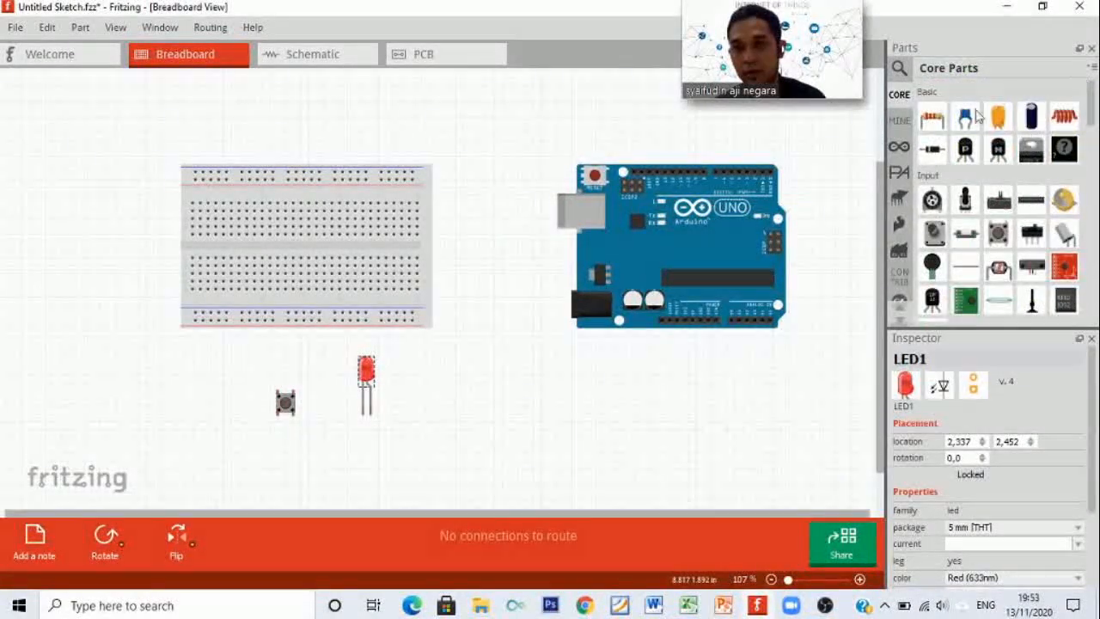
click(933, 118)
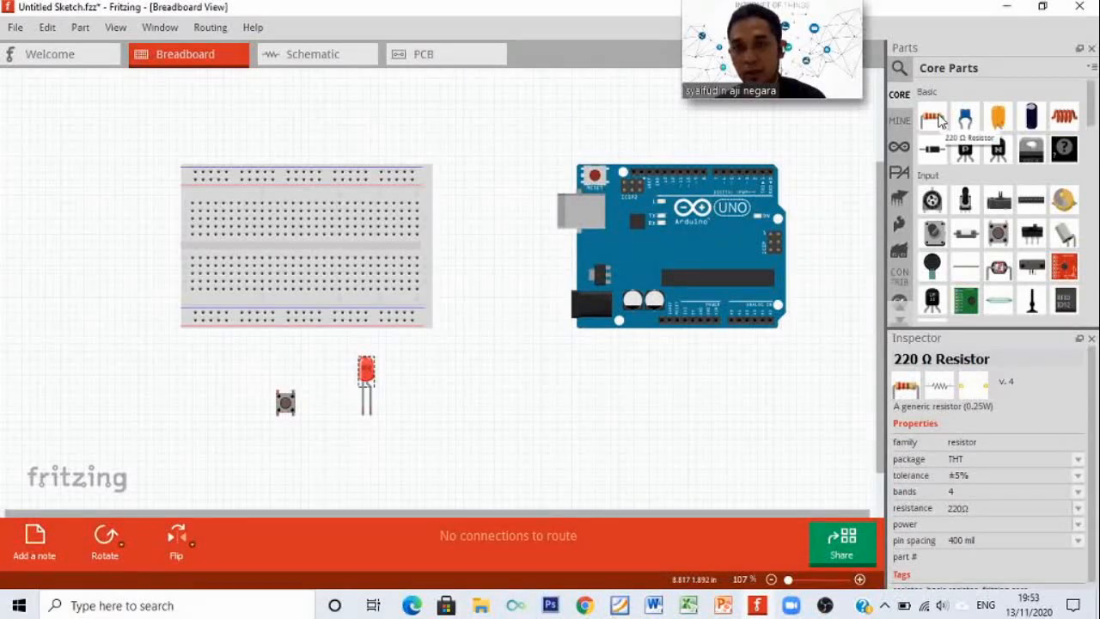
drag(938, 120, 435, 397)
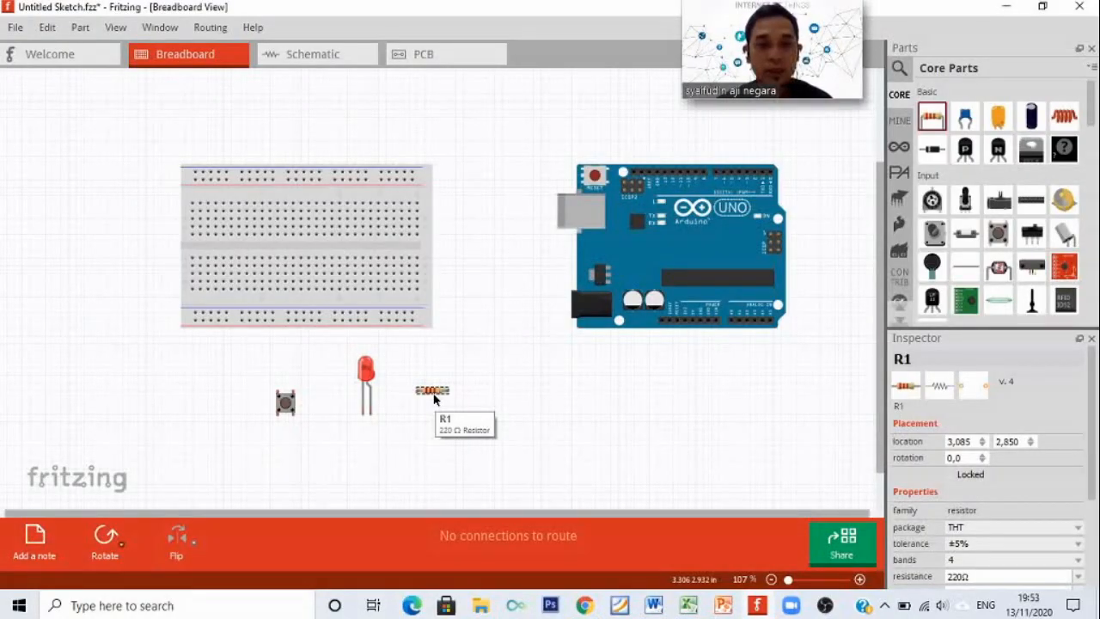
Step: Plug the LED, resistor and pushbutton into the breadboard, with one resistor end in the LED anode's column and the pushbutton left of the LED
drag(368, 375, 325, 223)
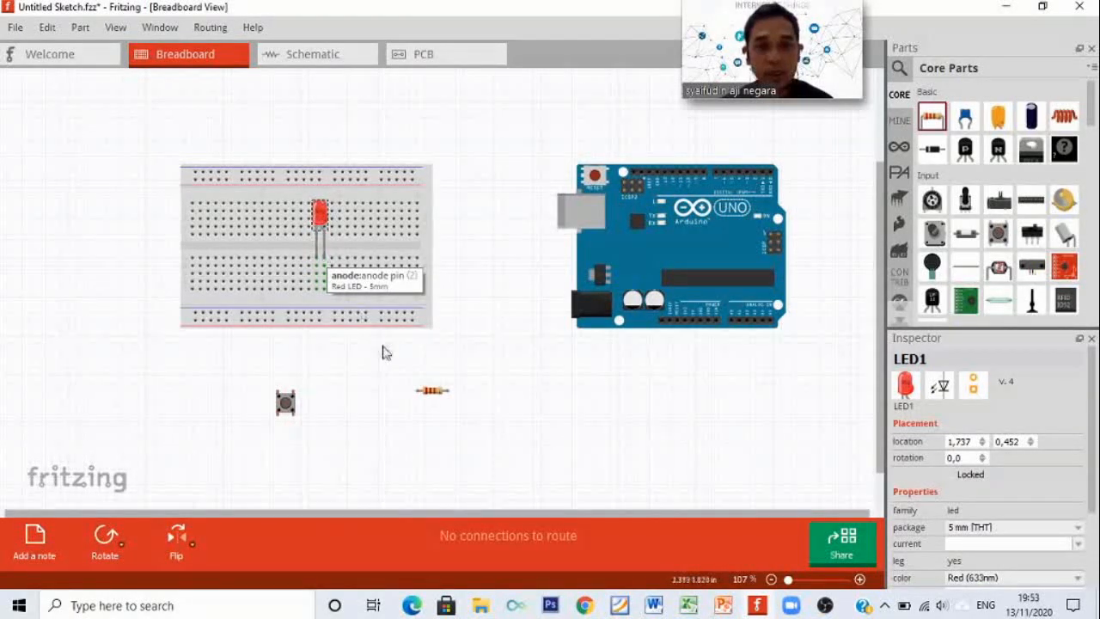
click(432, 392)
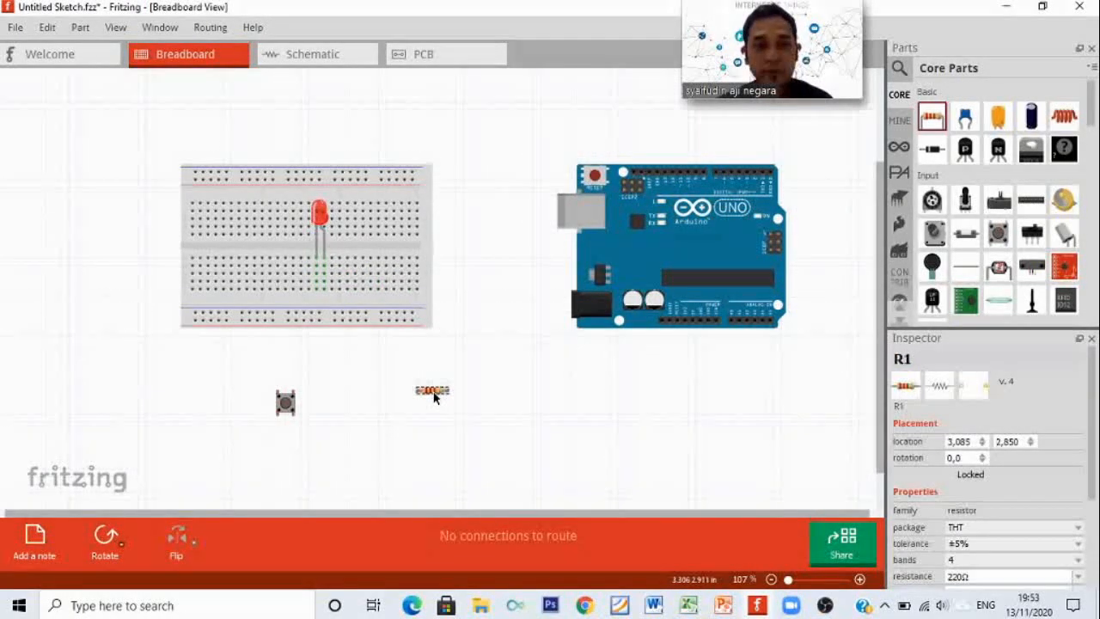
drag(432, 392, 348, 282)
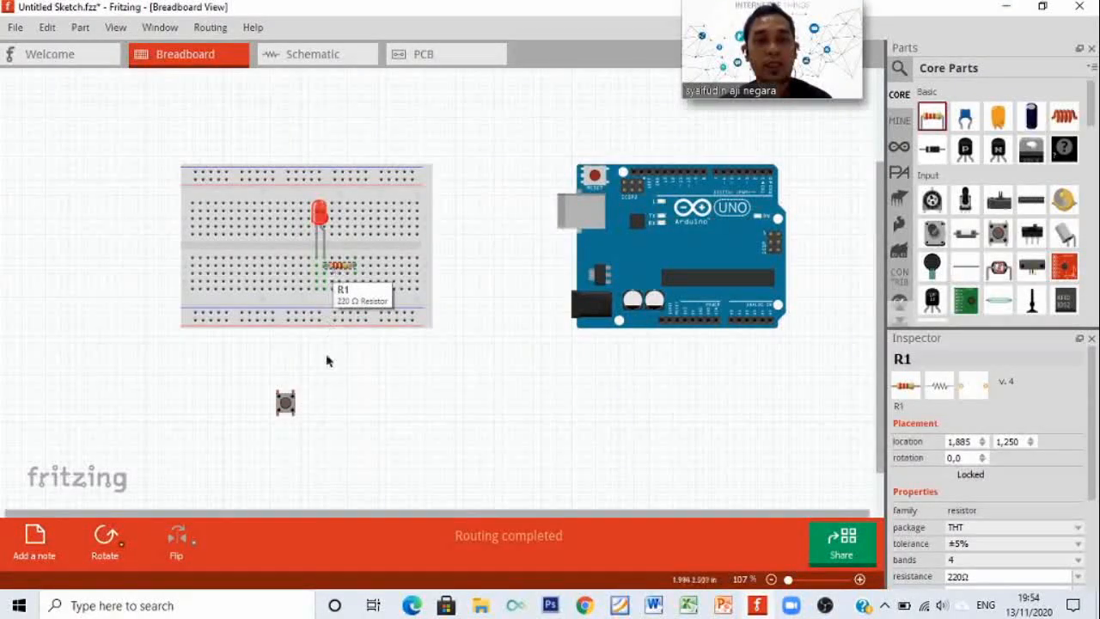
drag(287, 404, 283, 276)
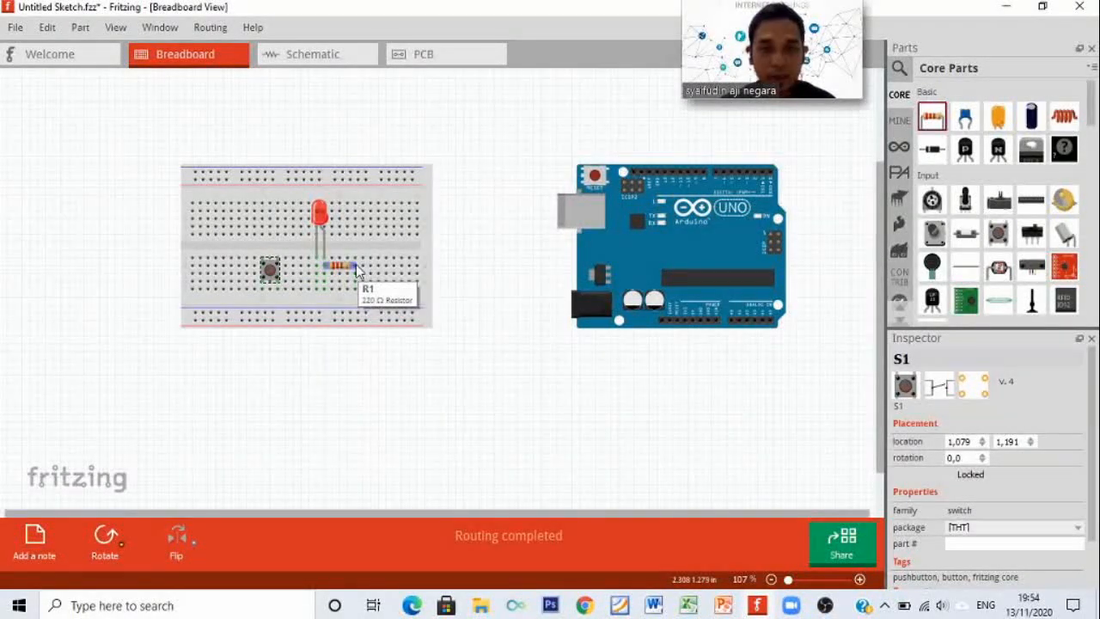
Step: Wire the resistor's free end to Arduino digital pin 13 and the LED's cathode to the breadboard's lower negative rail
drag(356, 268, 667, 178)
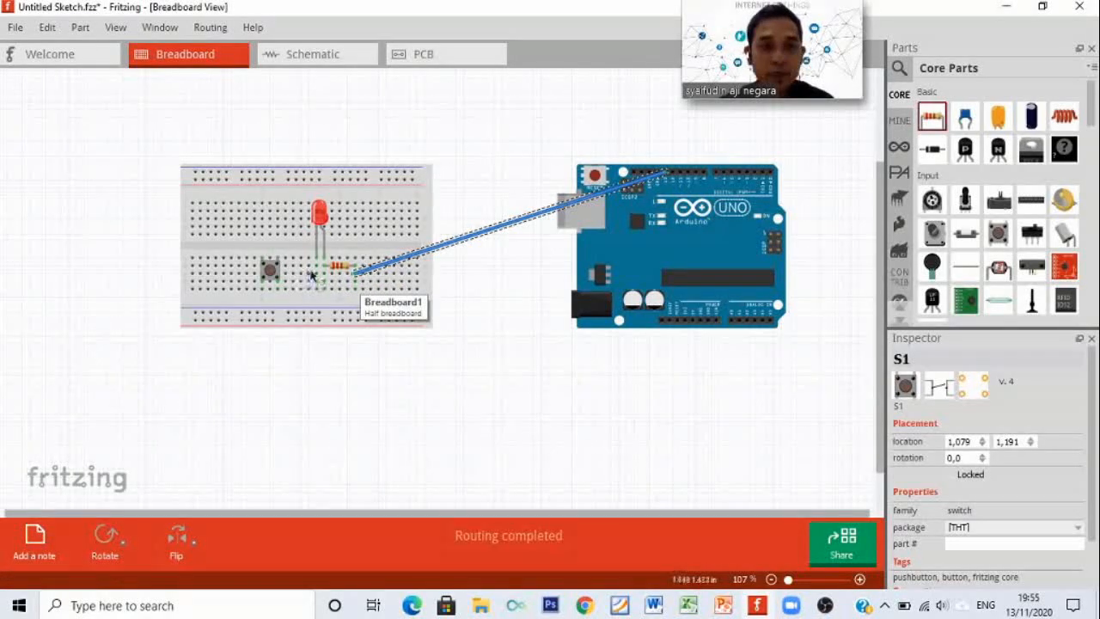
drag(316, 267, 313, 316)
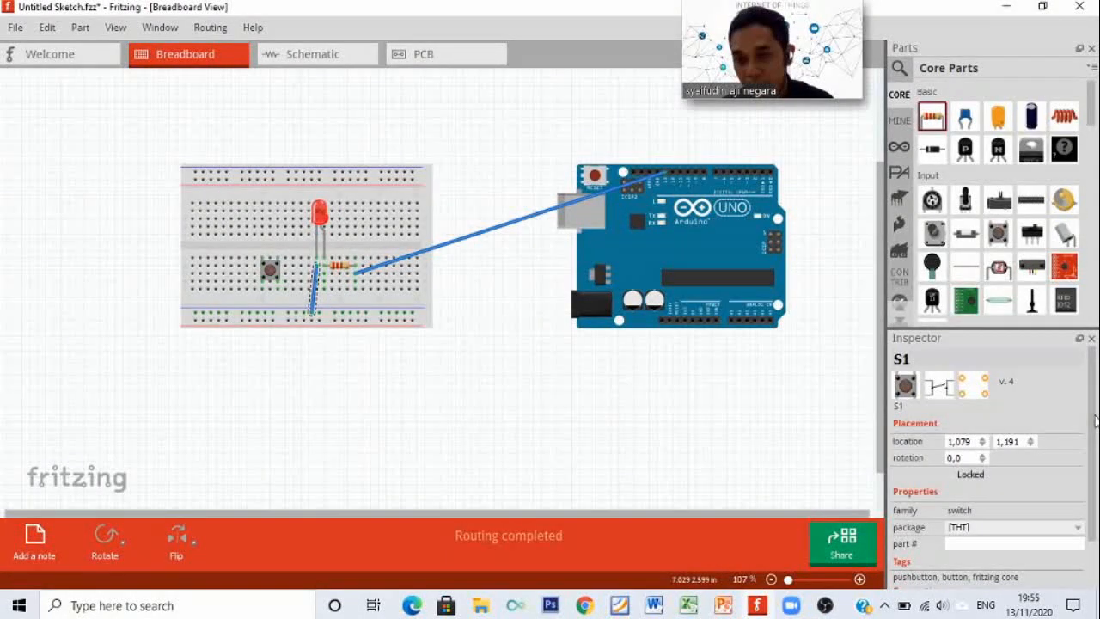
Step: Set the colour of the wire between the LED's cathode and the negative rail to black
scroll(1095, 420, down, 1)
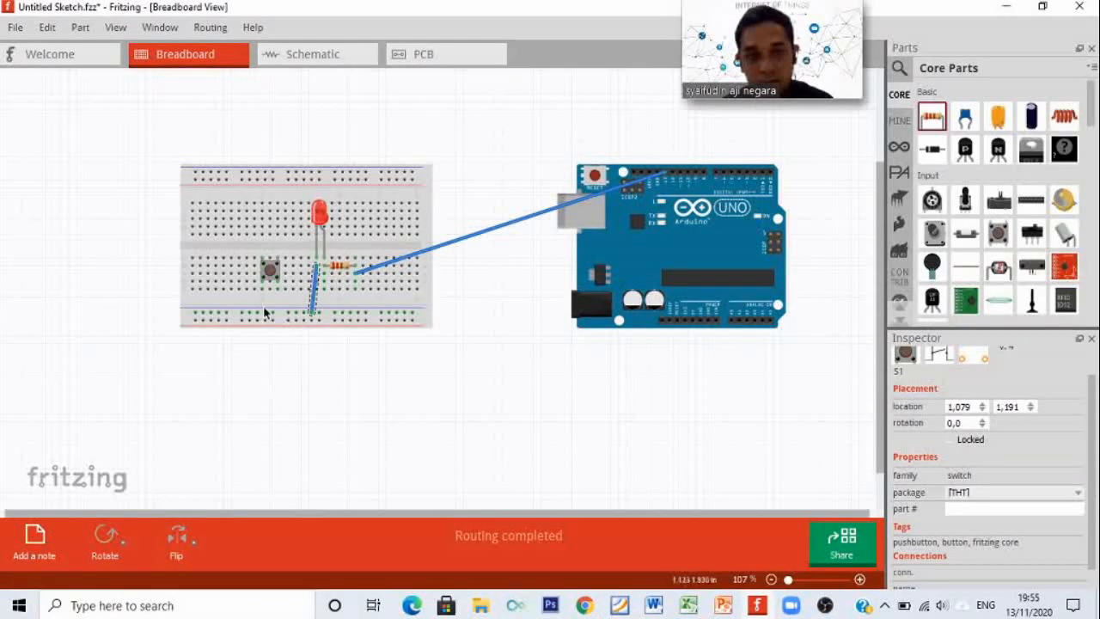
click(312, 295)
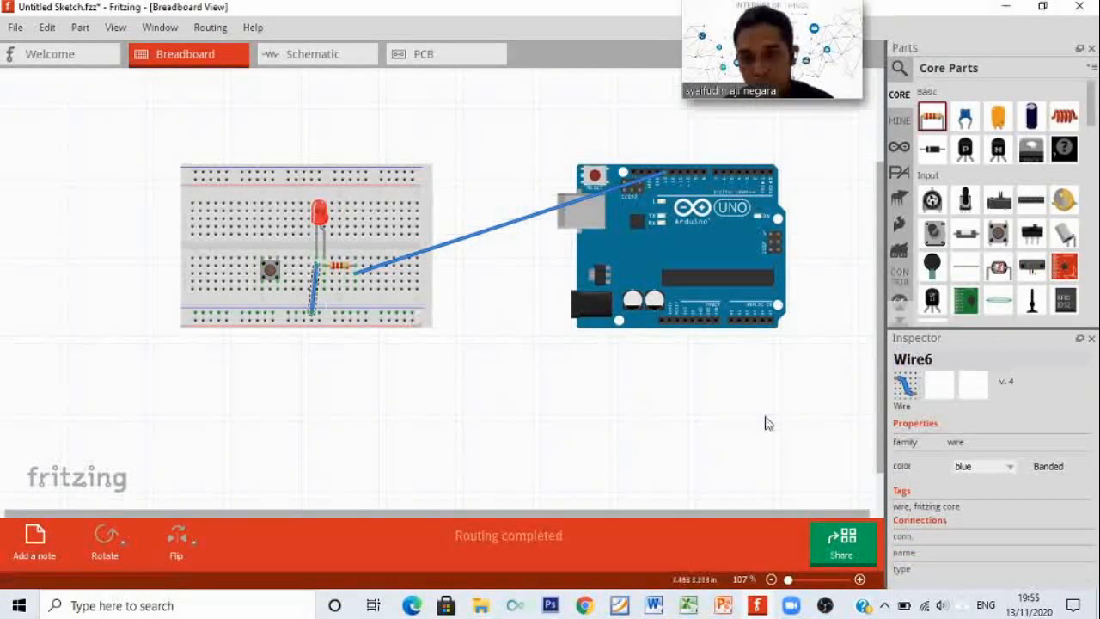
click(1010, 468)
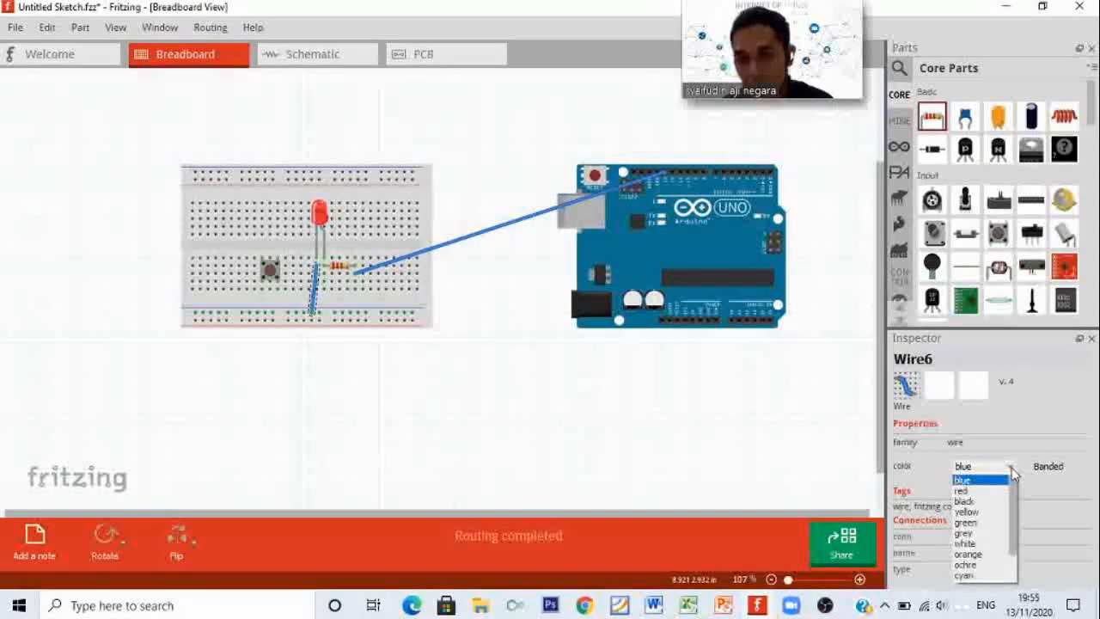
click(983, 500)
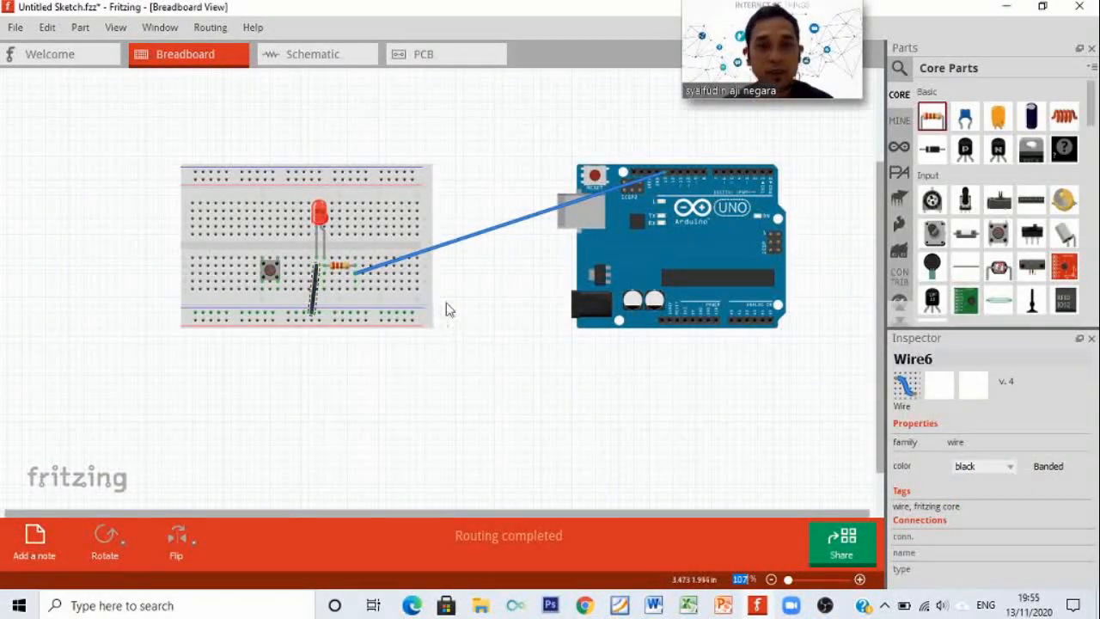
Step: Set the colour of the wire between the resistor and the Arduino to red
click(443, 247)
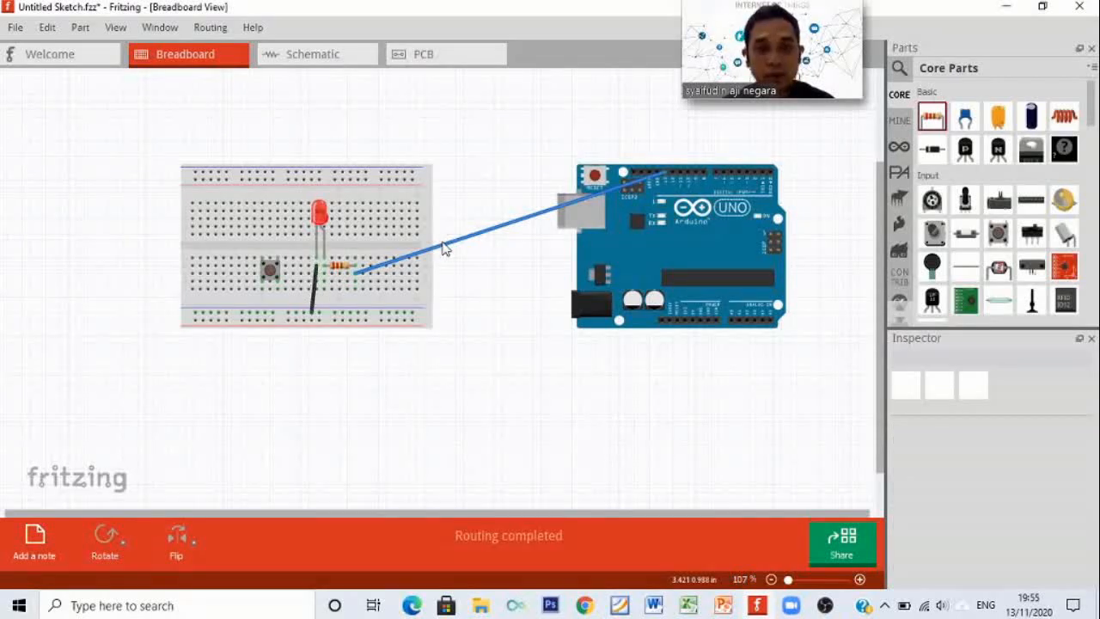
click(442, 244)
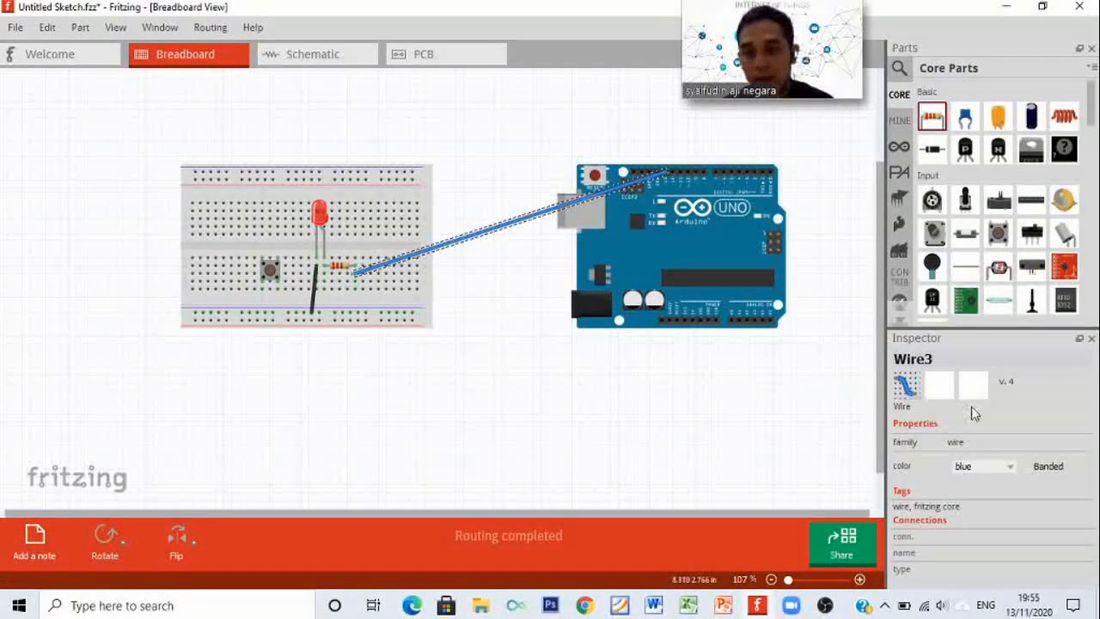
click(1011, 467)
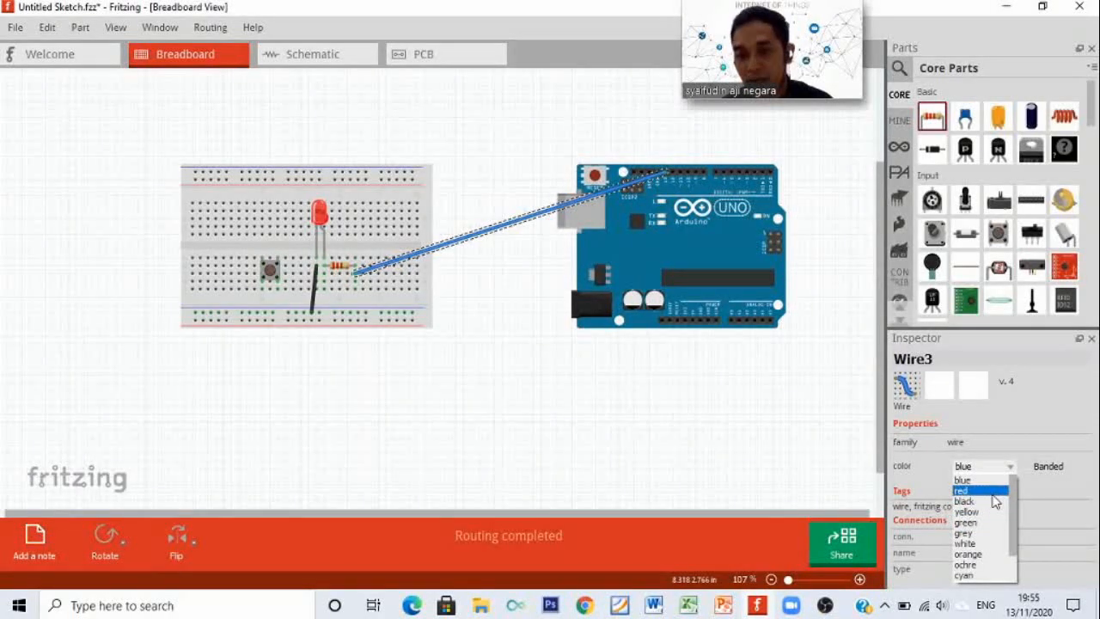
click(993, 493)
click(463, 365)
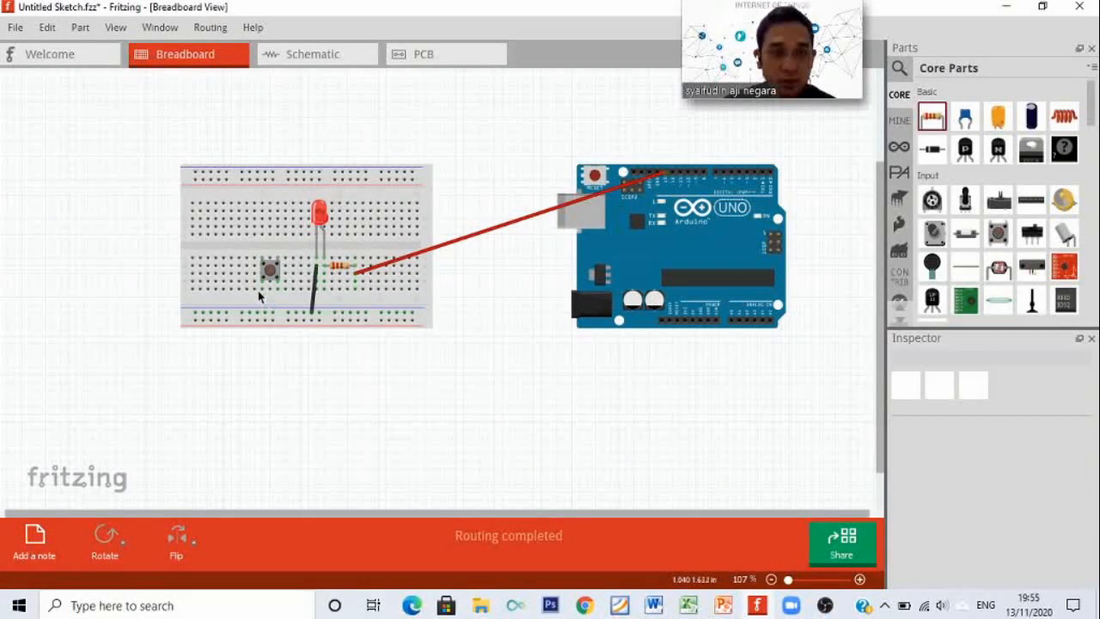
Step: Wire the pushbutton's left leg to the breadboard's lower negative rail and make that wire black
drag(262, 291, 266, 315)
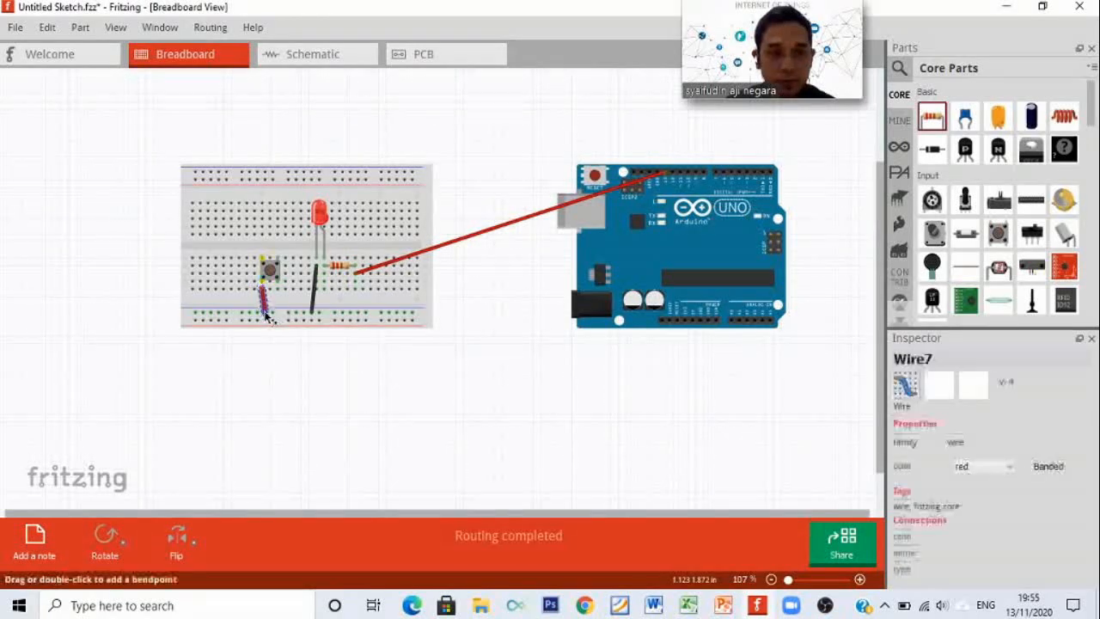
click(1009, 466)
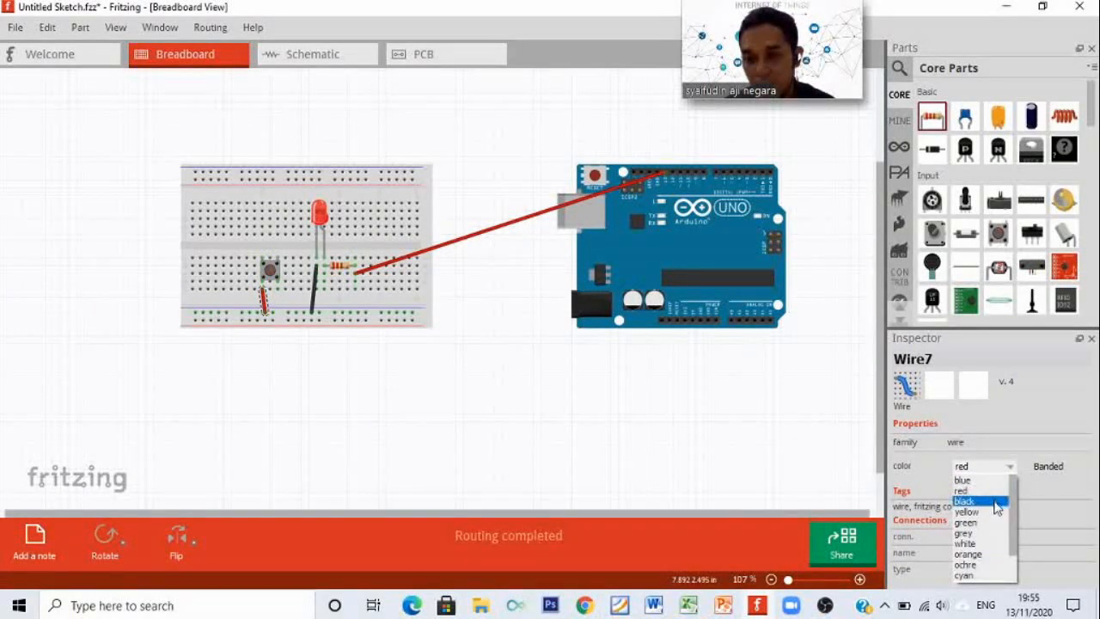
click(995, 501)
click(364, 411)
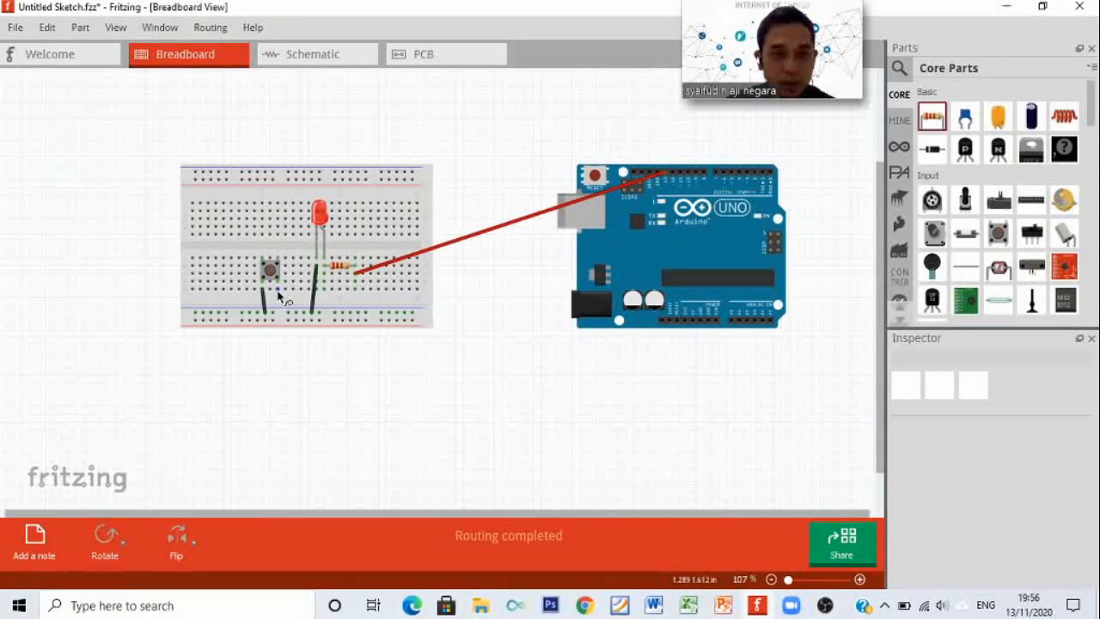
Step: Wire the pushbutton's right leg to Arduino digital pin 8 and set the wire's colour to red
drag(277, 295, 706, 177)
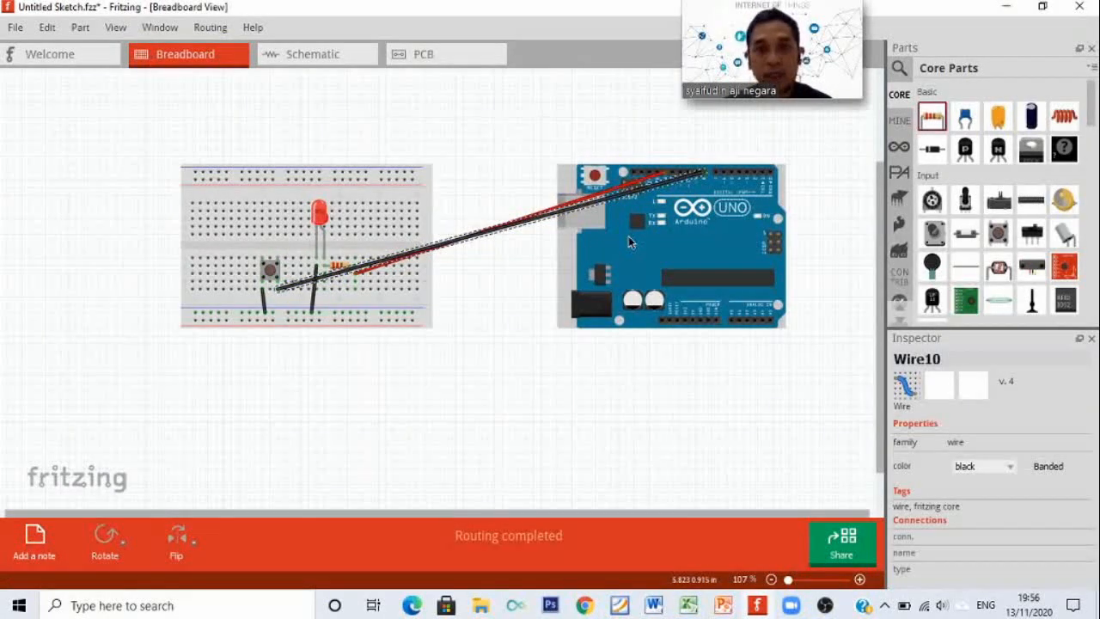
click(1008, 468)
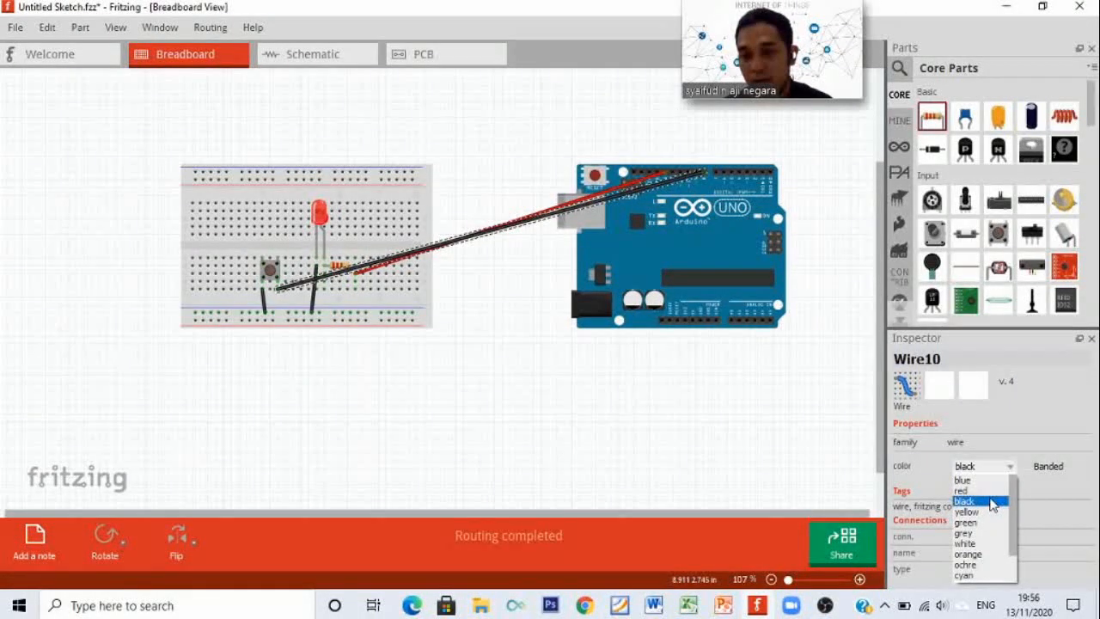
click(984, 491)
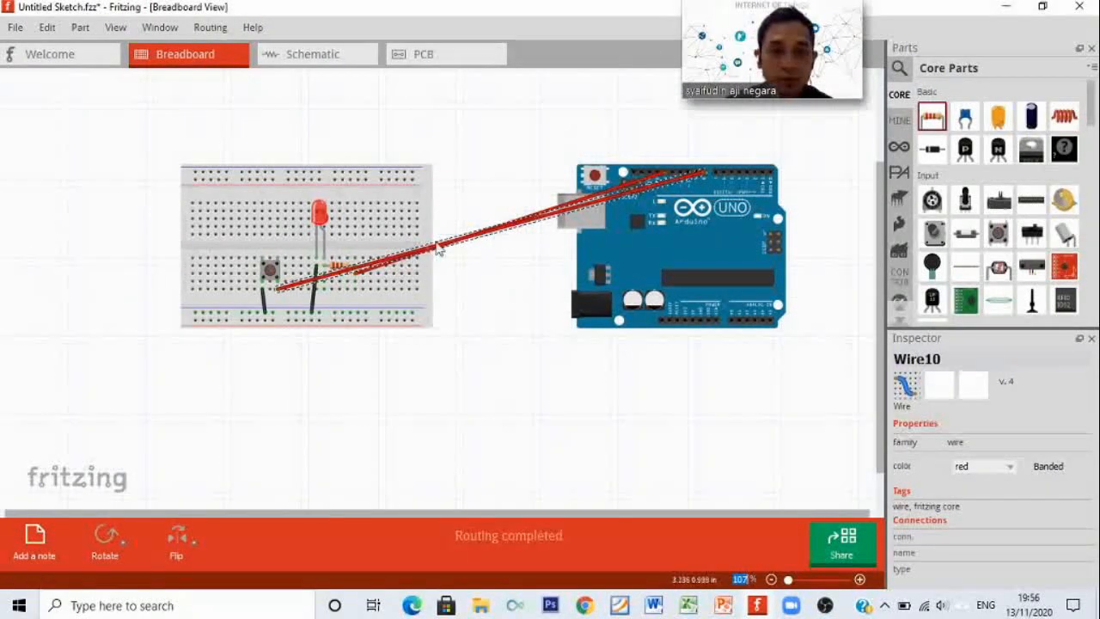
Step: Bend the pushbutton's red wire straight down below the breadboard and then horizontally into the gap before the Arduino
drag(440, 249, 319, 327)
drag(307, 367, 283, 361)
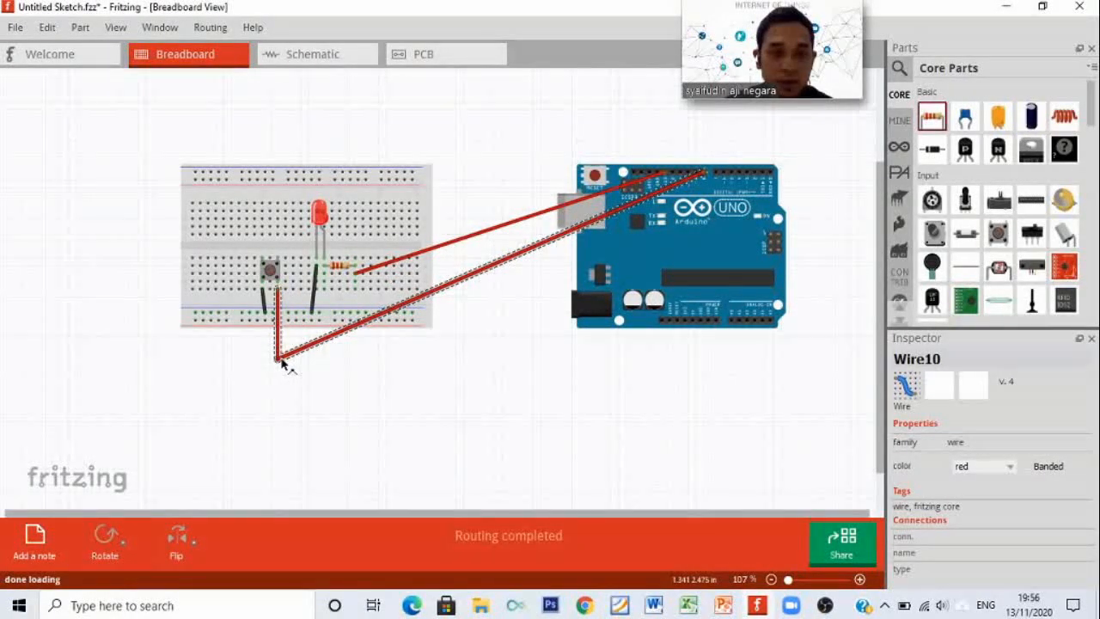
click(499, 275)
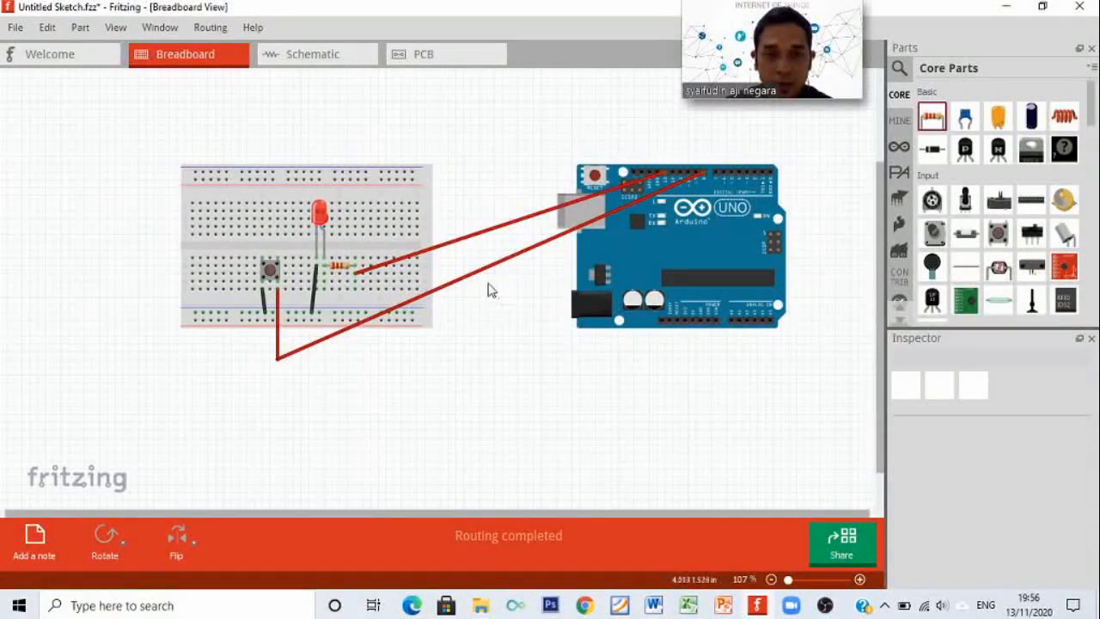
drag(483, 275, 488, 360)
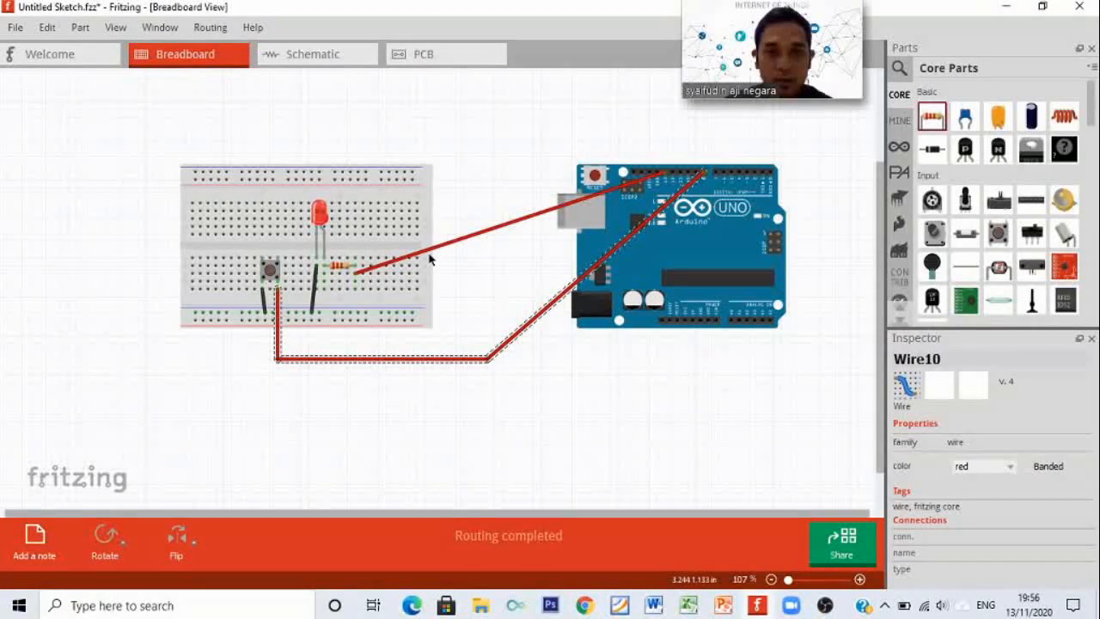
Step: Route the resistor's red wire in right angles: out past the breadboard, up above both boards, and down into Arduino pin 13
drag(428, 251, 447, 276)
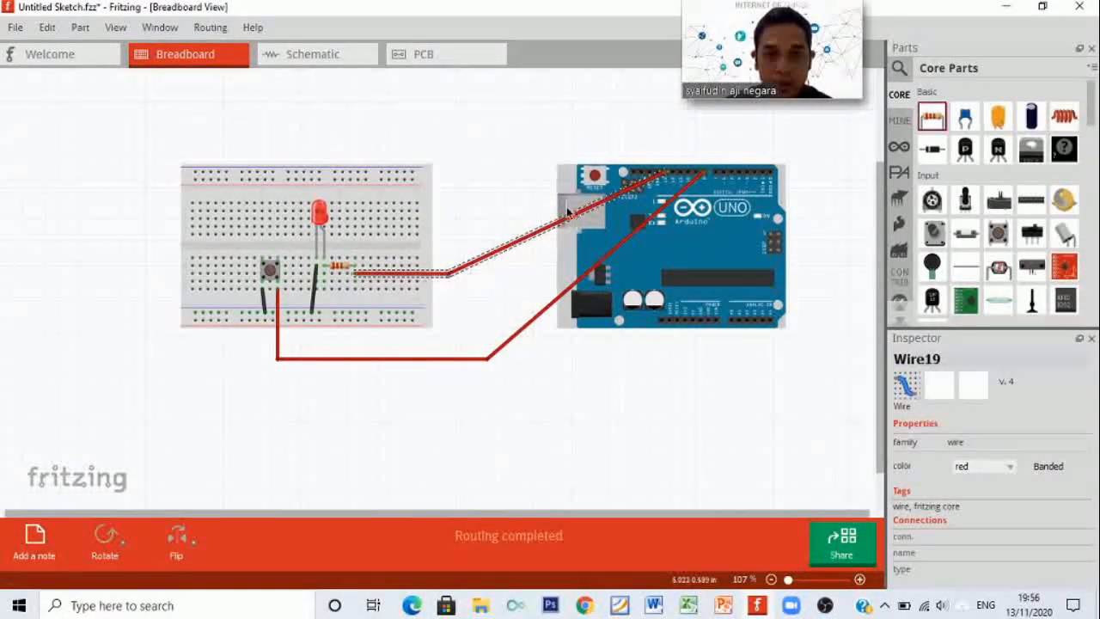
drag(553, 229, 446, 134)
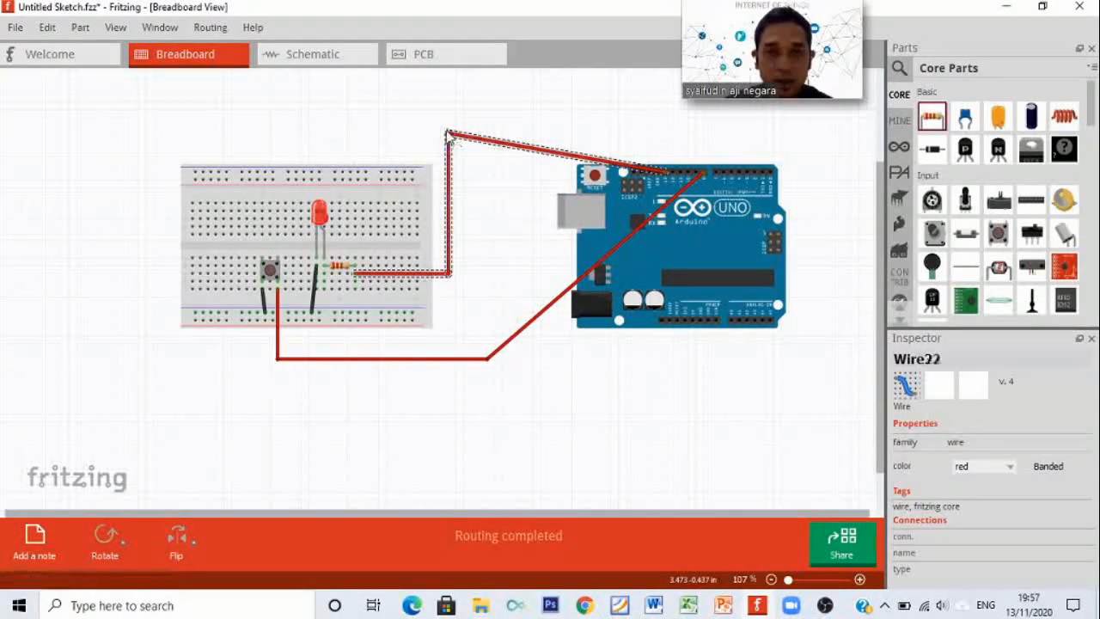
click(600, 152)
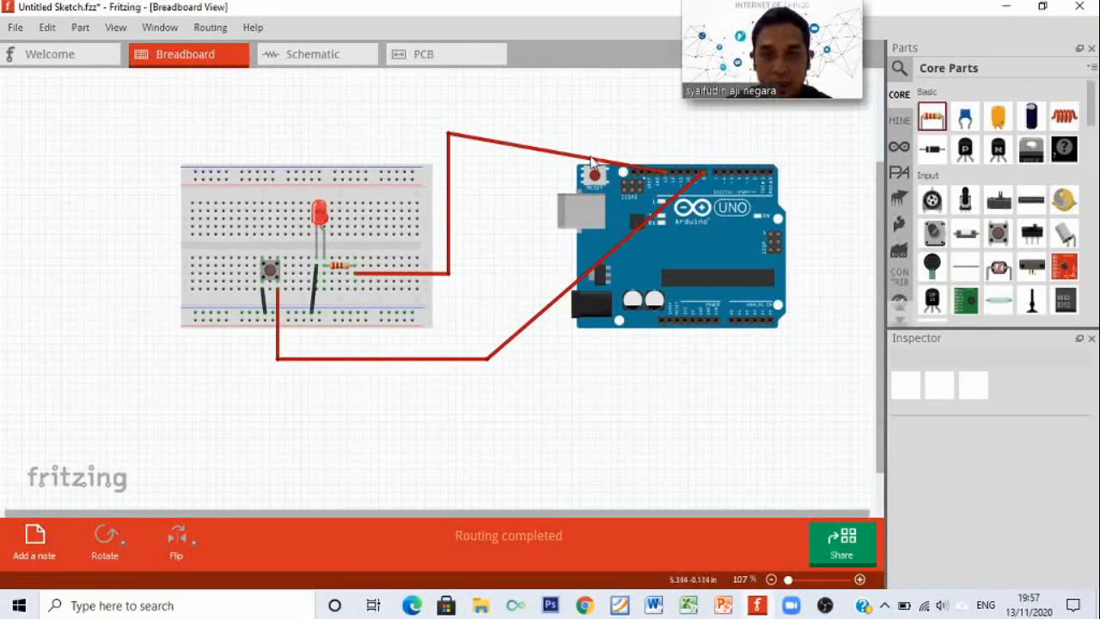
drag(591, 160, 668, 135)
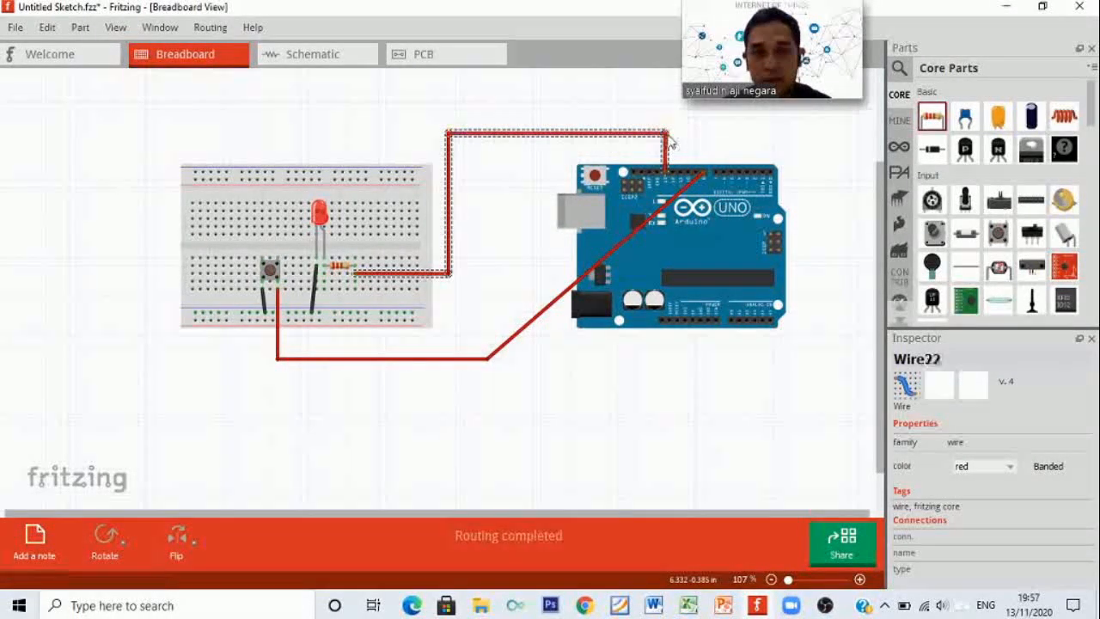
Step: Route the rest of the pushbutton's red wire up between the boards, across just below the resistor's wire, and down into its Arduino pin
drag(533, 324, 487, 153)
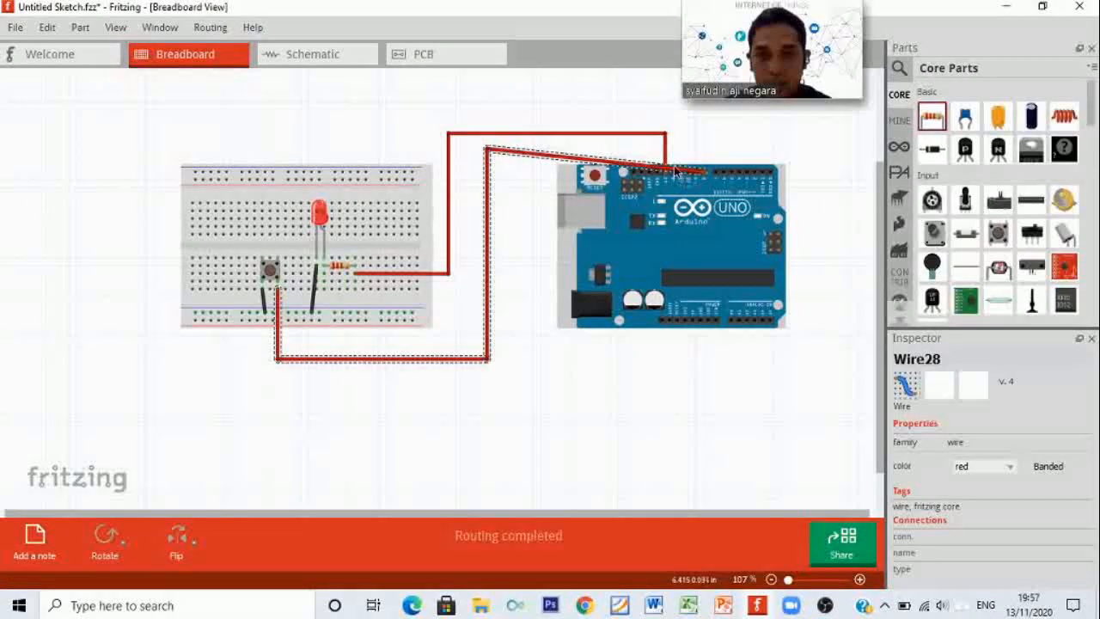
drag(674, 171, 705, 155)
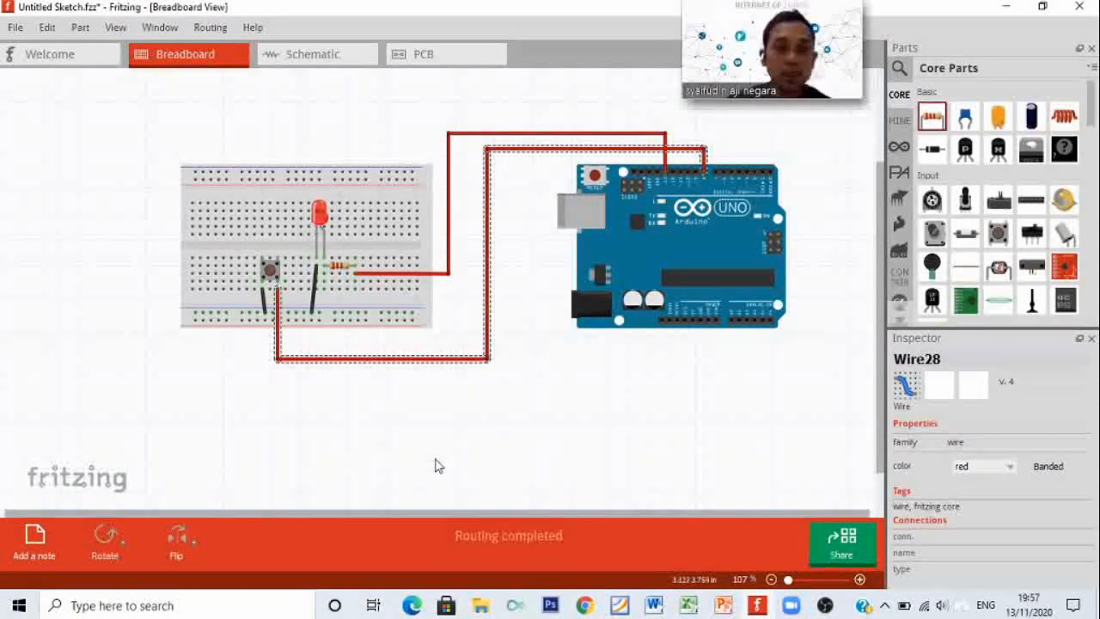
click(287, 444)
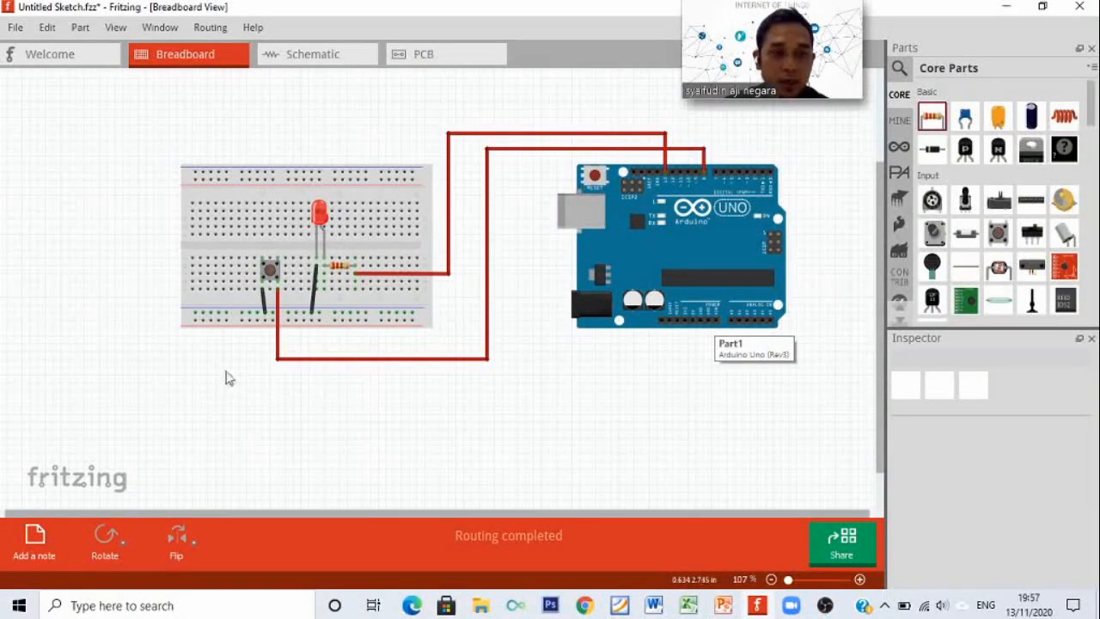
Step: Wire the breadboard's lower negative rail to the Arduino's power-side GND pin and make the wire black
click(228, 316)
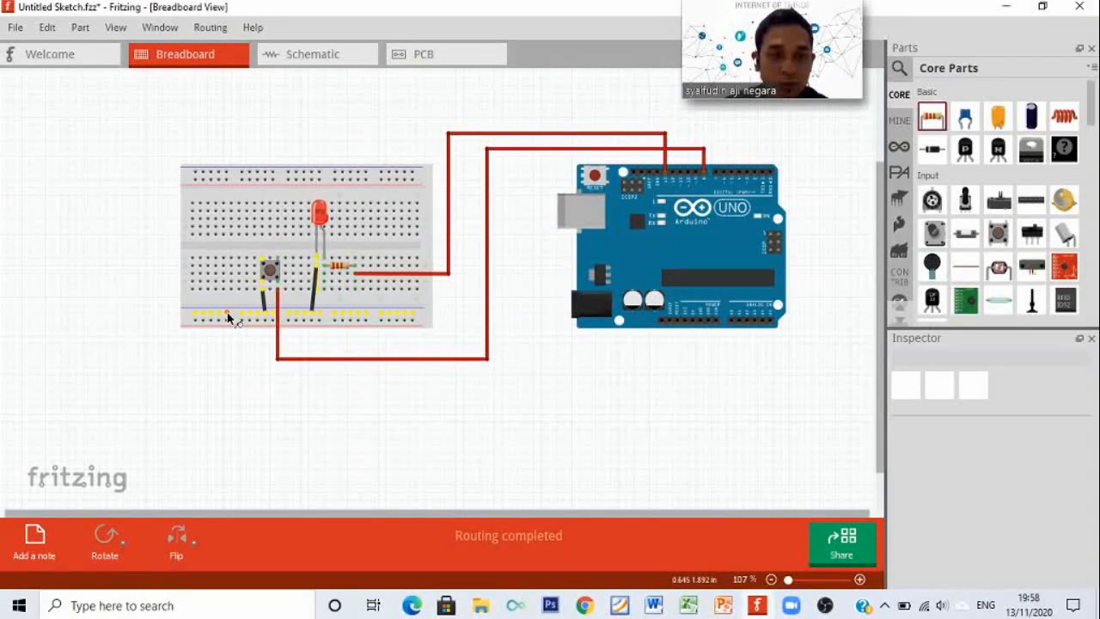
drag(229, 318, 703, 329)
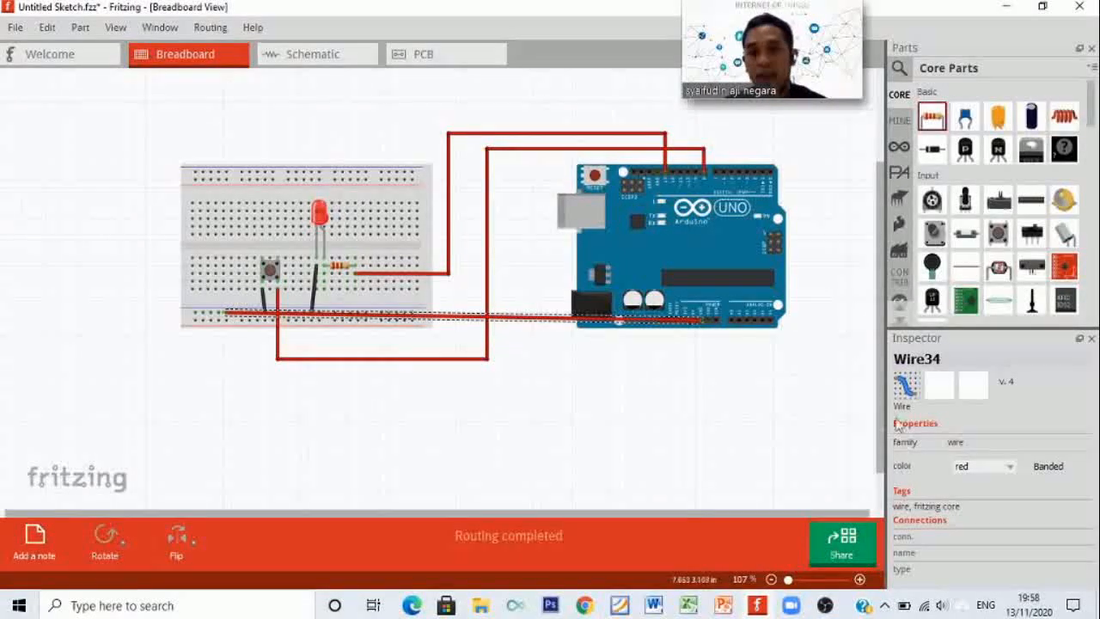
click(1011, 469)
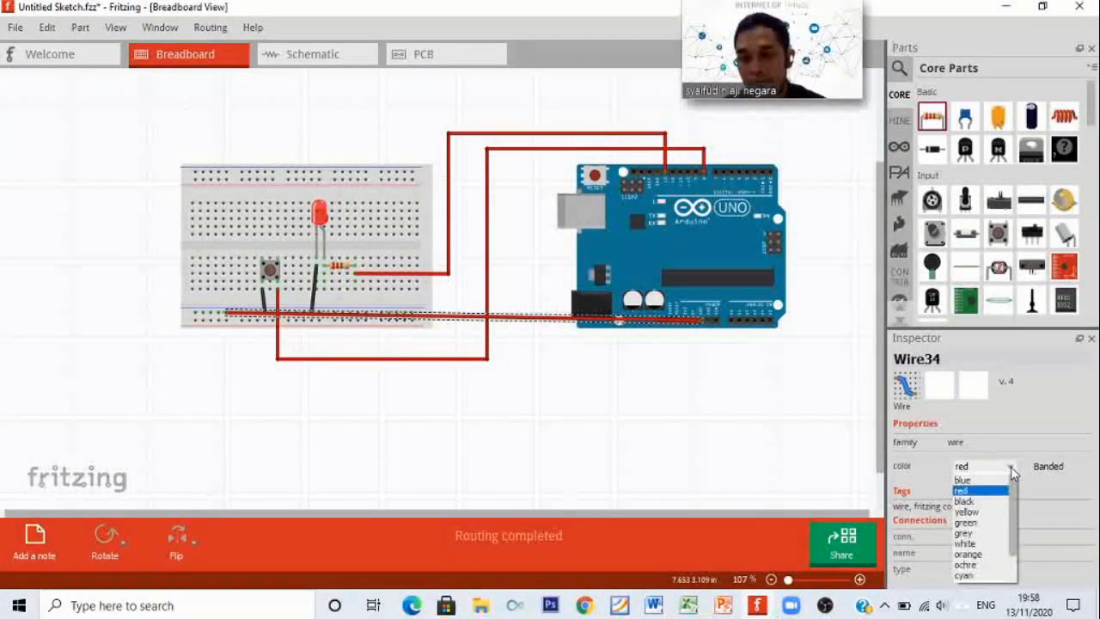
click(993, 502)
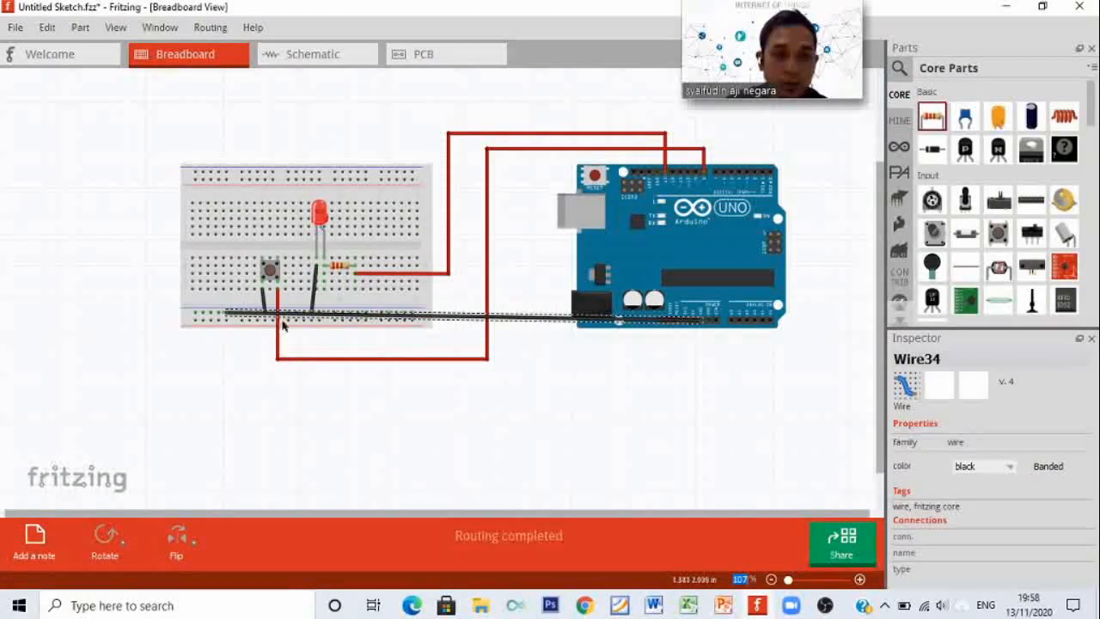
Step: Bend the black ground wire so it drops below the pushbutton's wire, runs horizontally, and rises to the Arduino's GND pin
drag(289, 321, 225, 376)
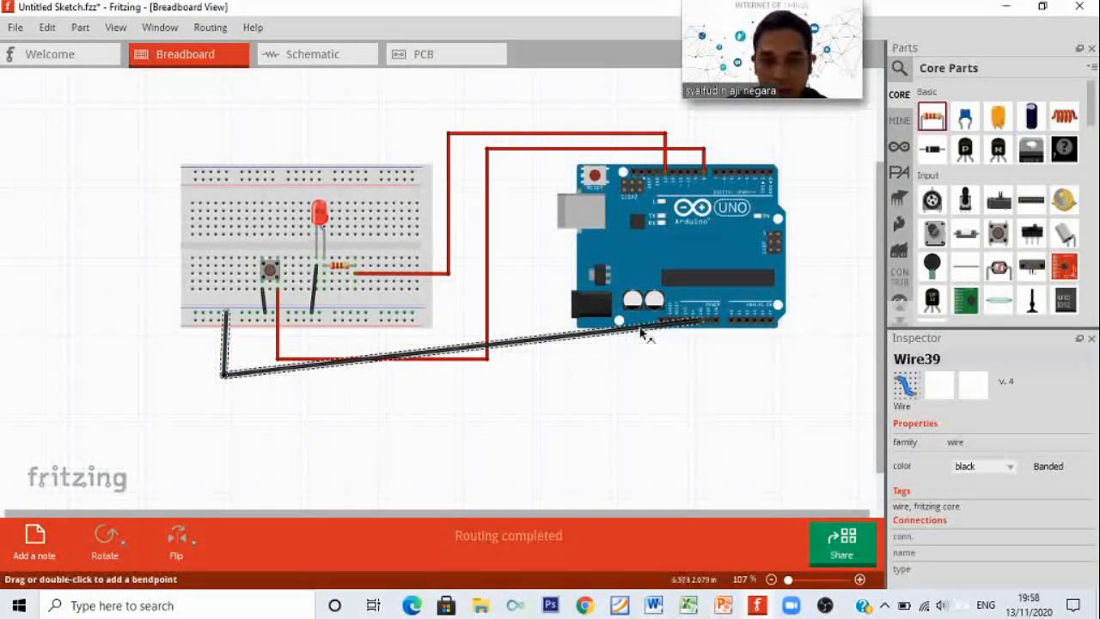
drag(640, 334, 709, 382)
click(723, 420)
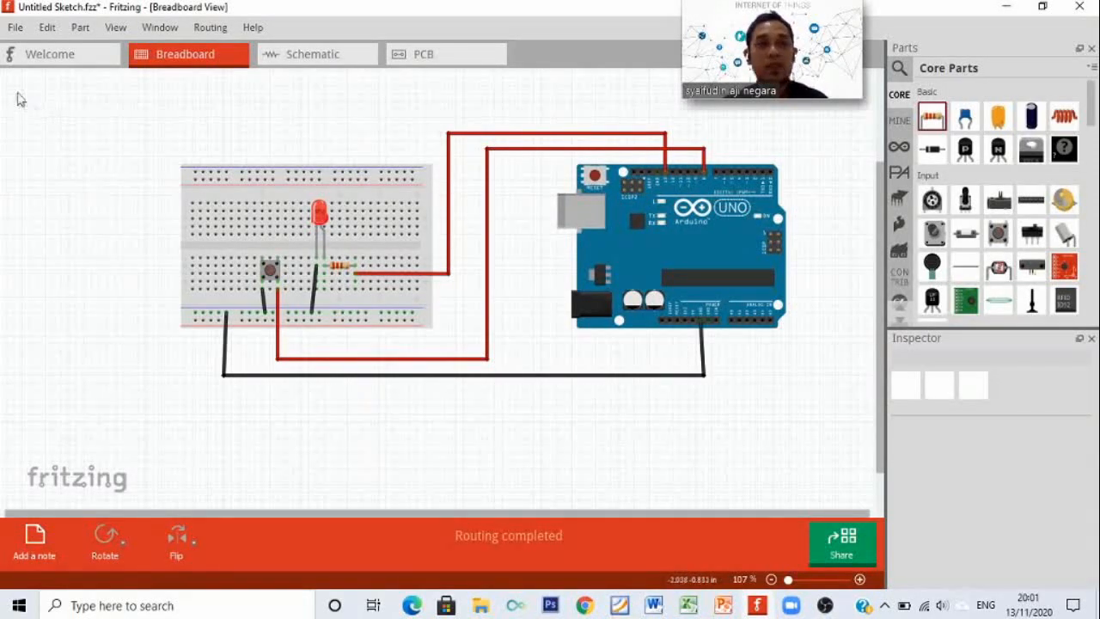
Step: Save the sketch in Documents under the name "rangkaian input output" followed by the author's name, as a Fritzing .fzz file
click(16, 28)
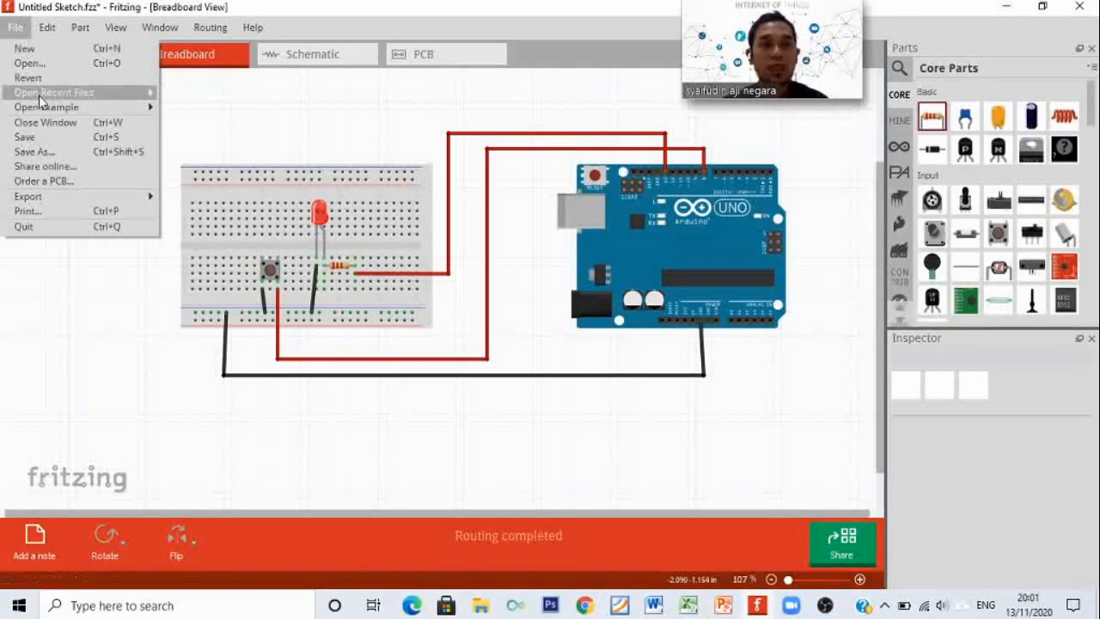
click(42, 136)
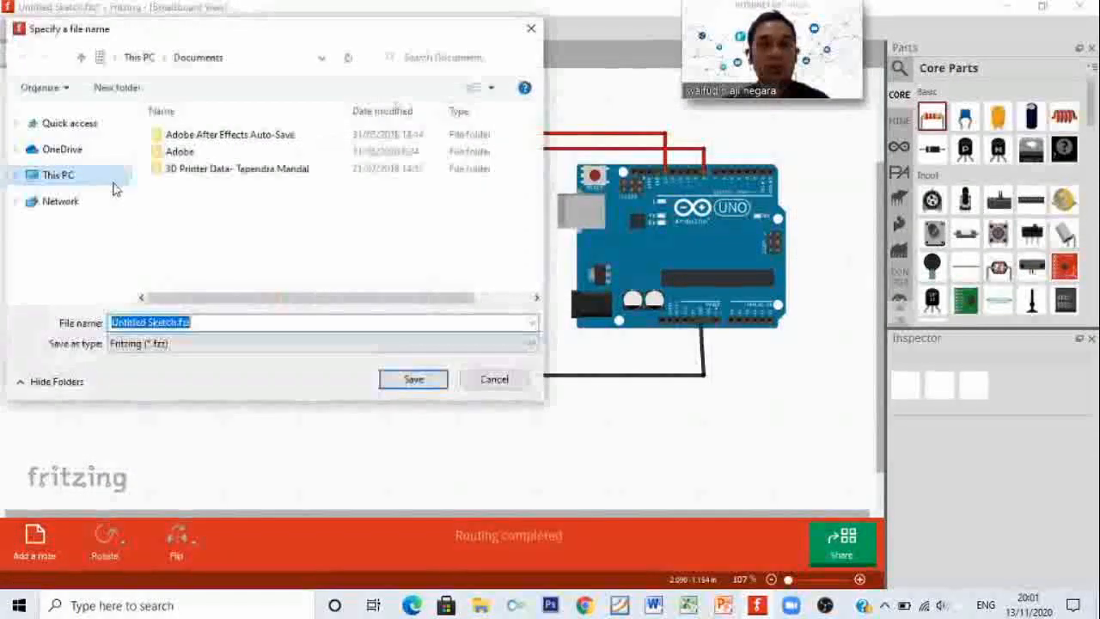
click(173, 322)
drag(174, 322, 105, 325)
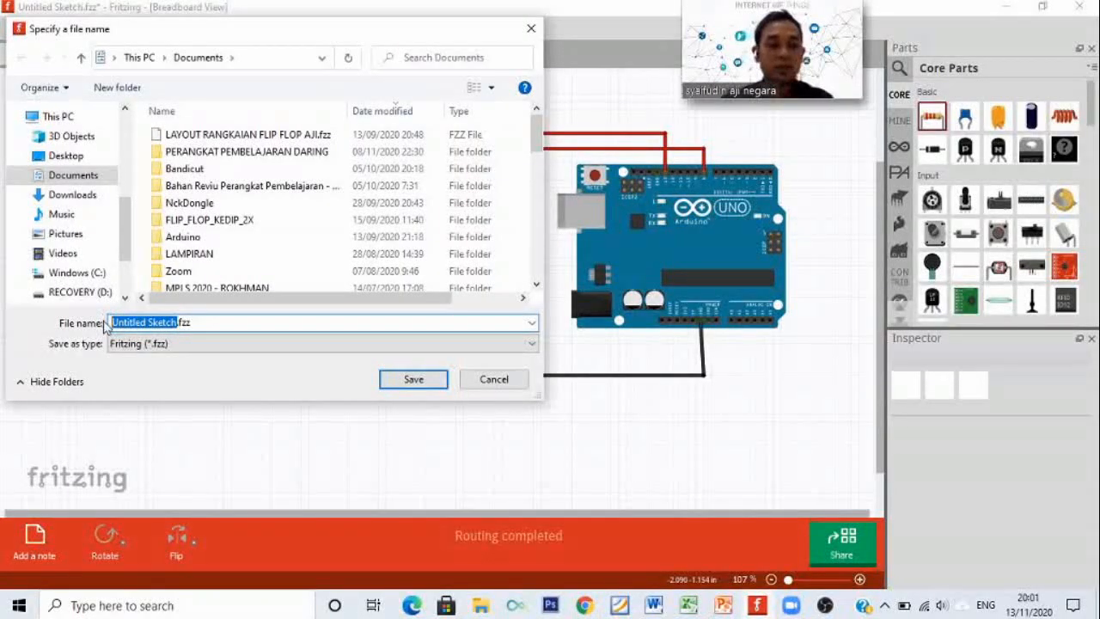
text(rangkaian)
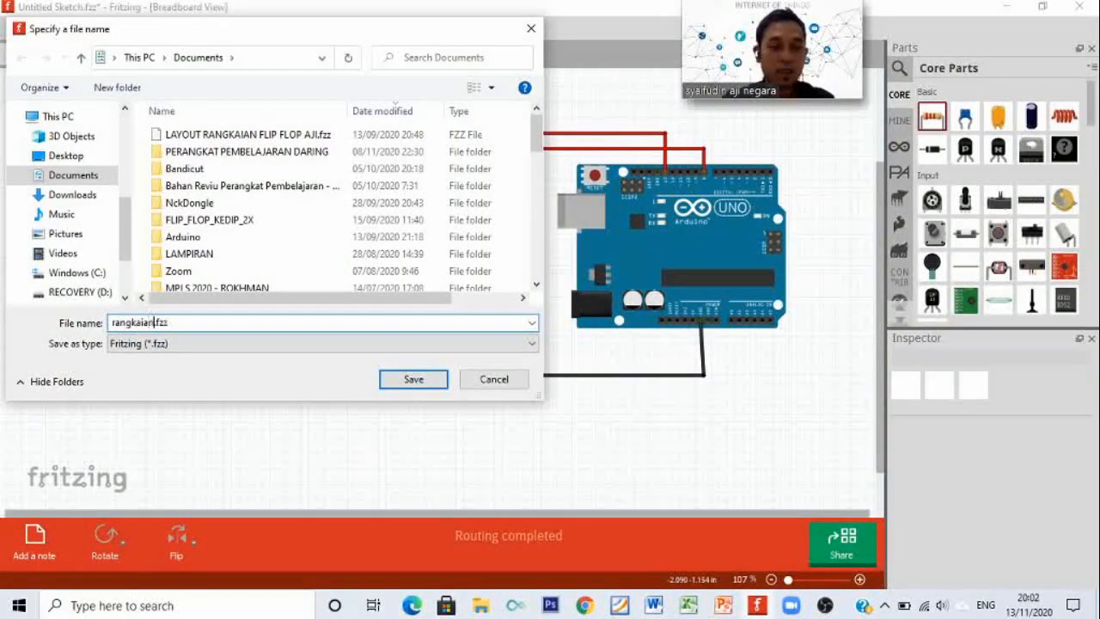
text( input)
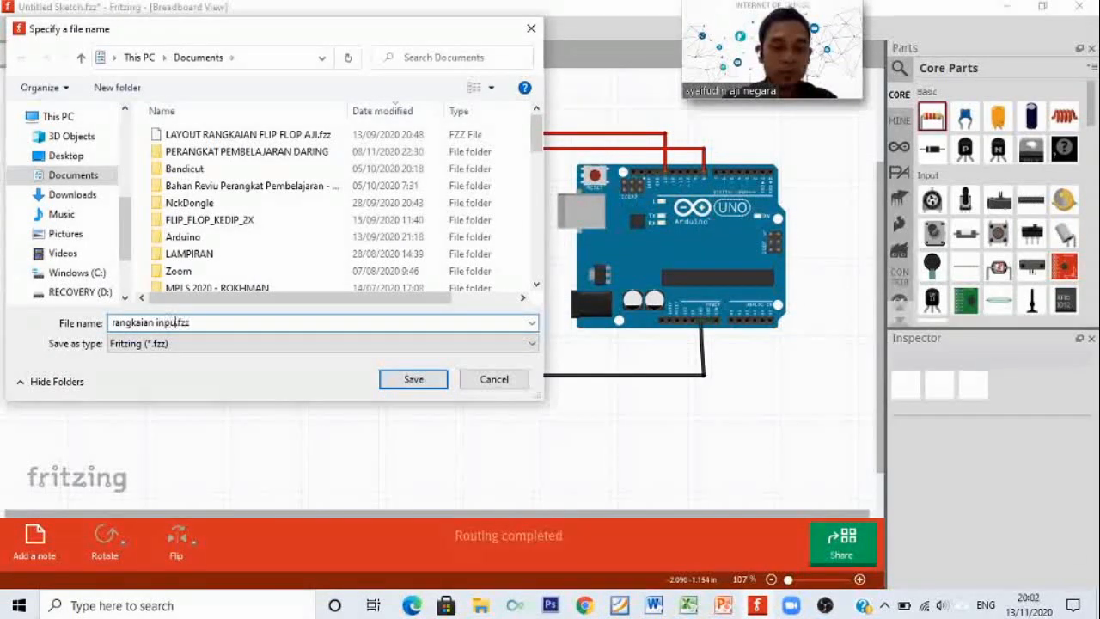
text( outpu)
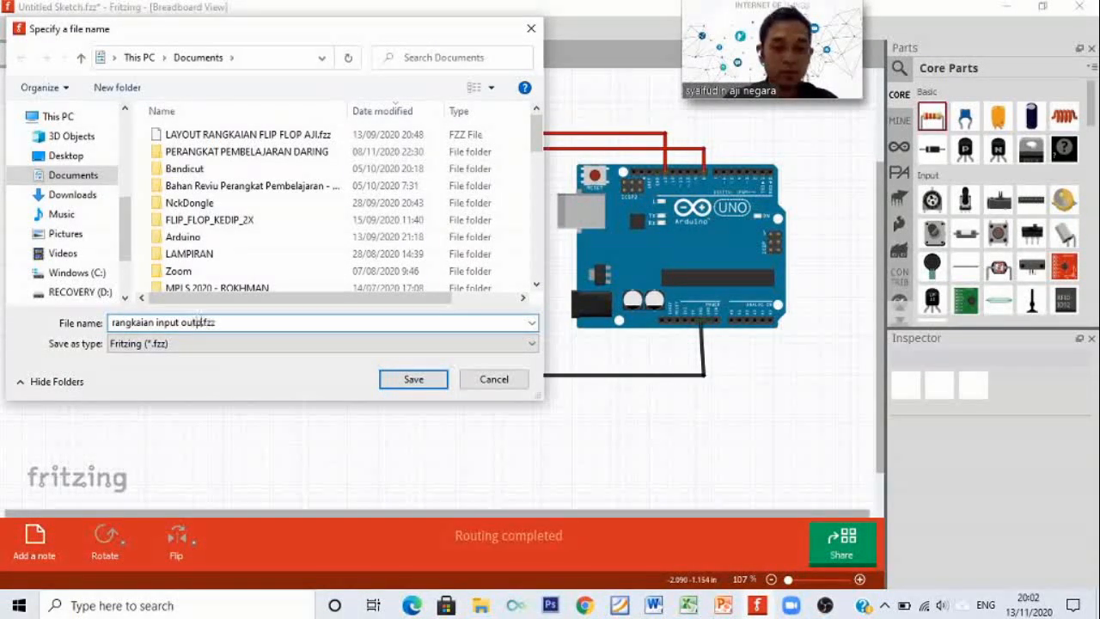
text(t )
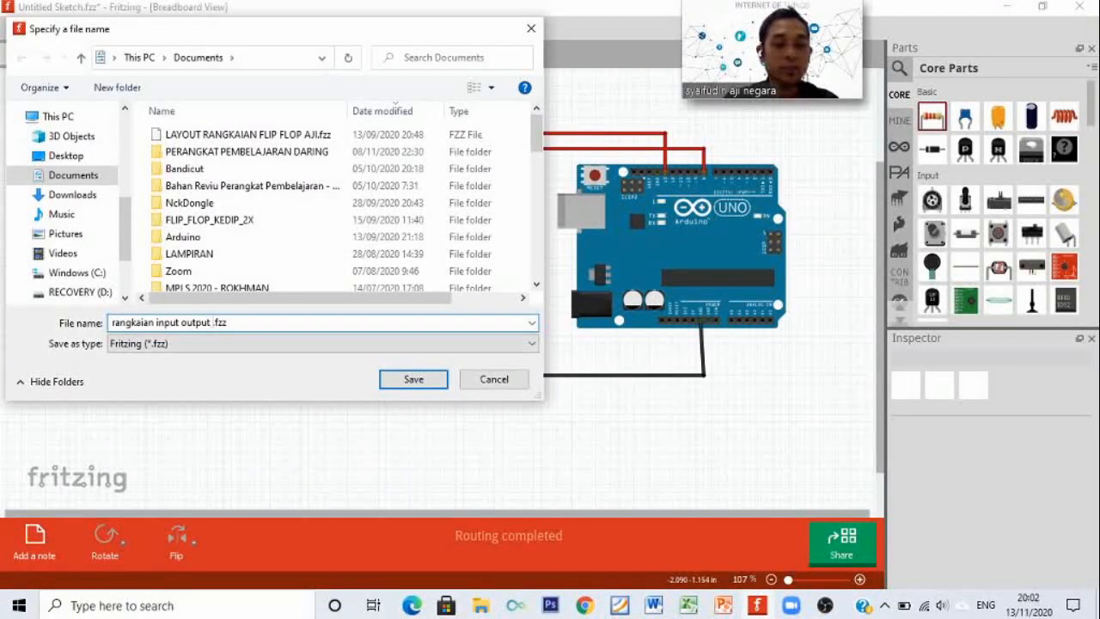
text(AJI)
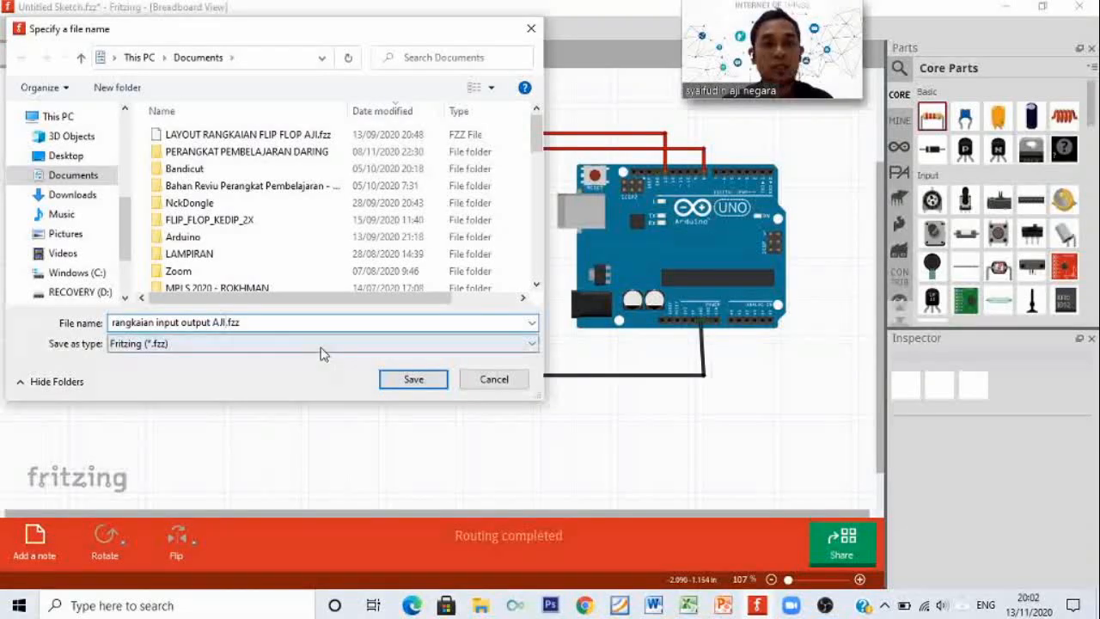
click(411, 381)
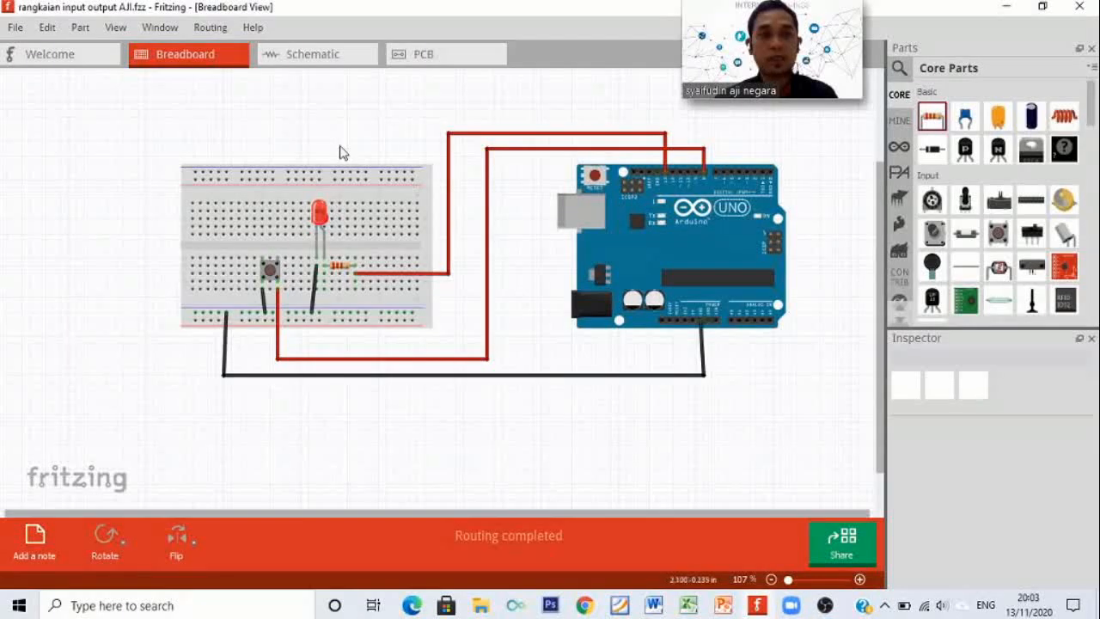
click(17, 28)
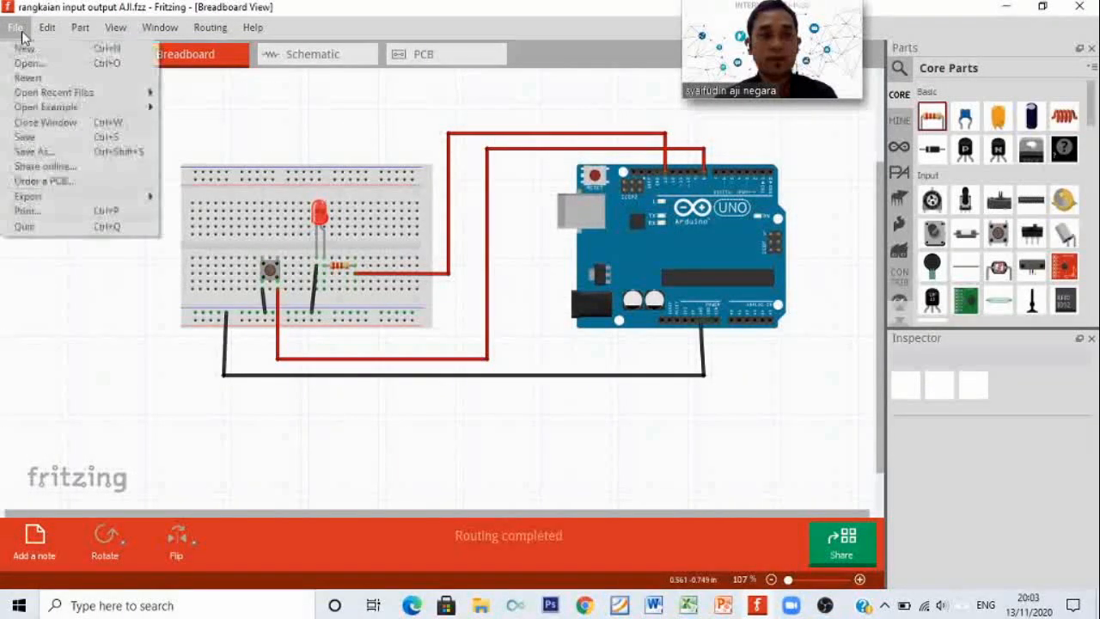
click(22, 32)
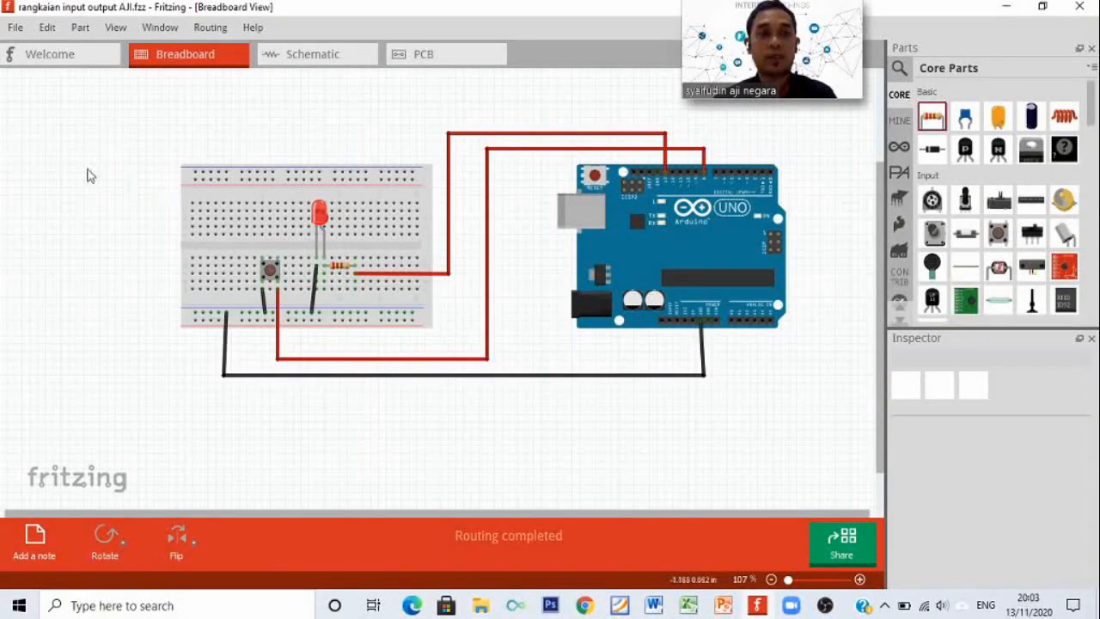
click(14, 29)
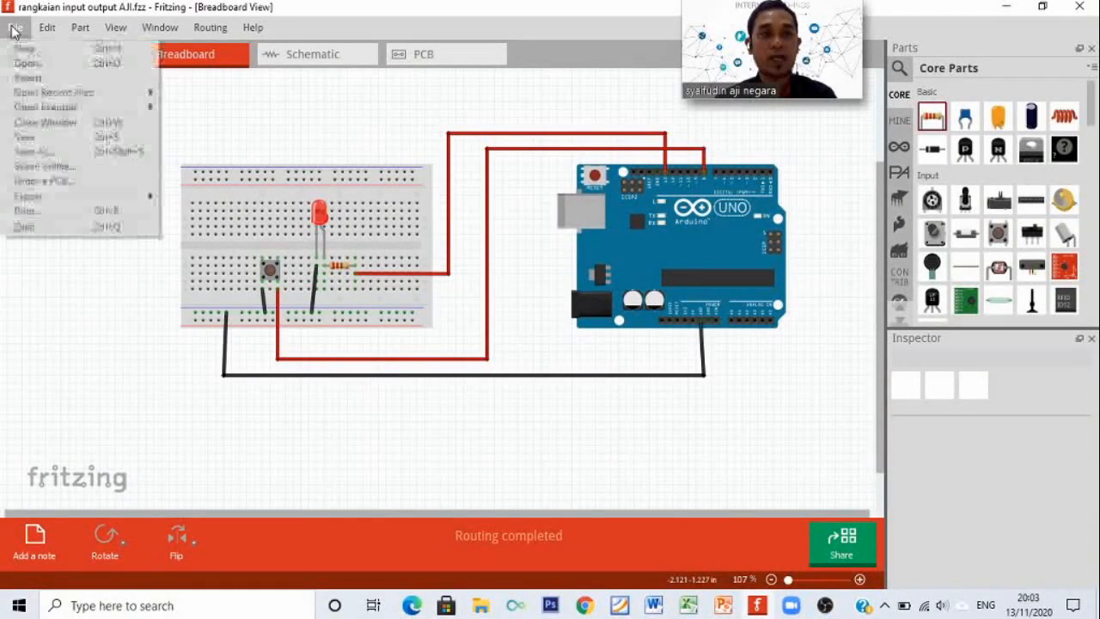